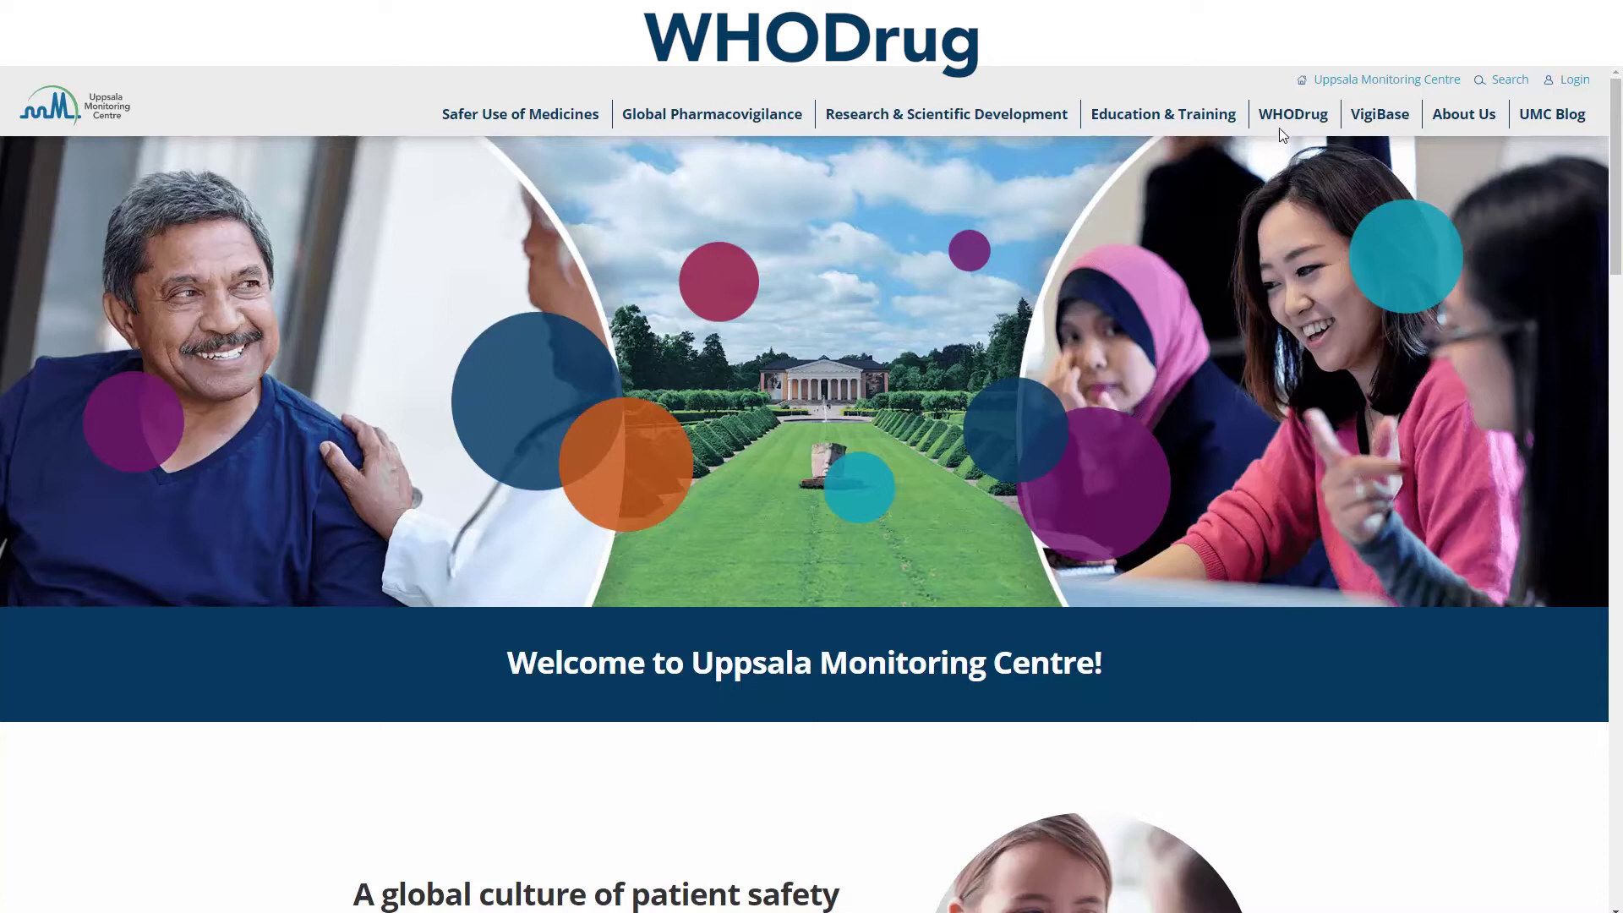
Step: Reach the WHODrug User Area login from Access tools via License Validation's Coming soon link
mouse_move(1281, 119)
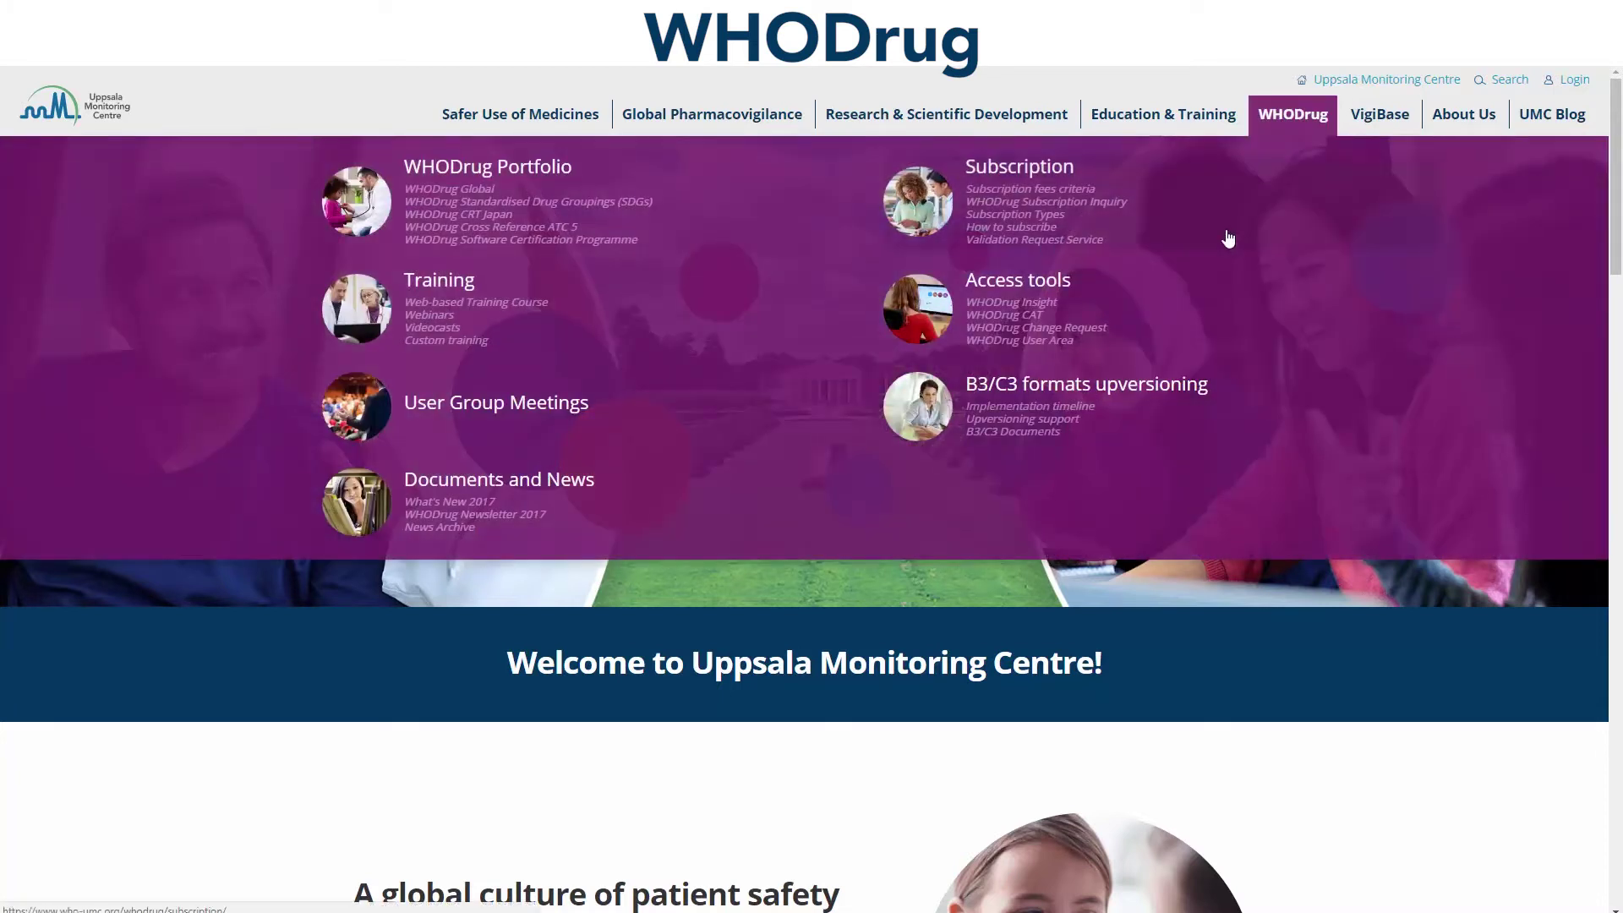
click(1196, 308)
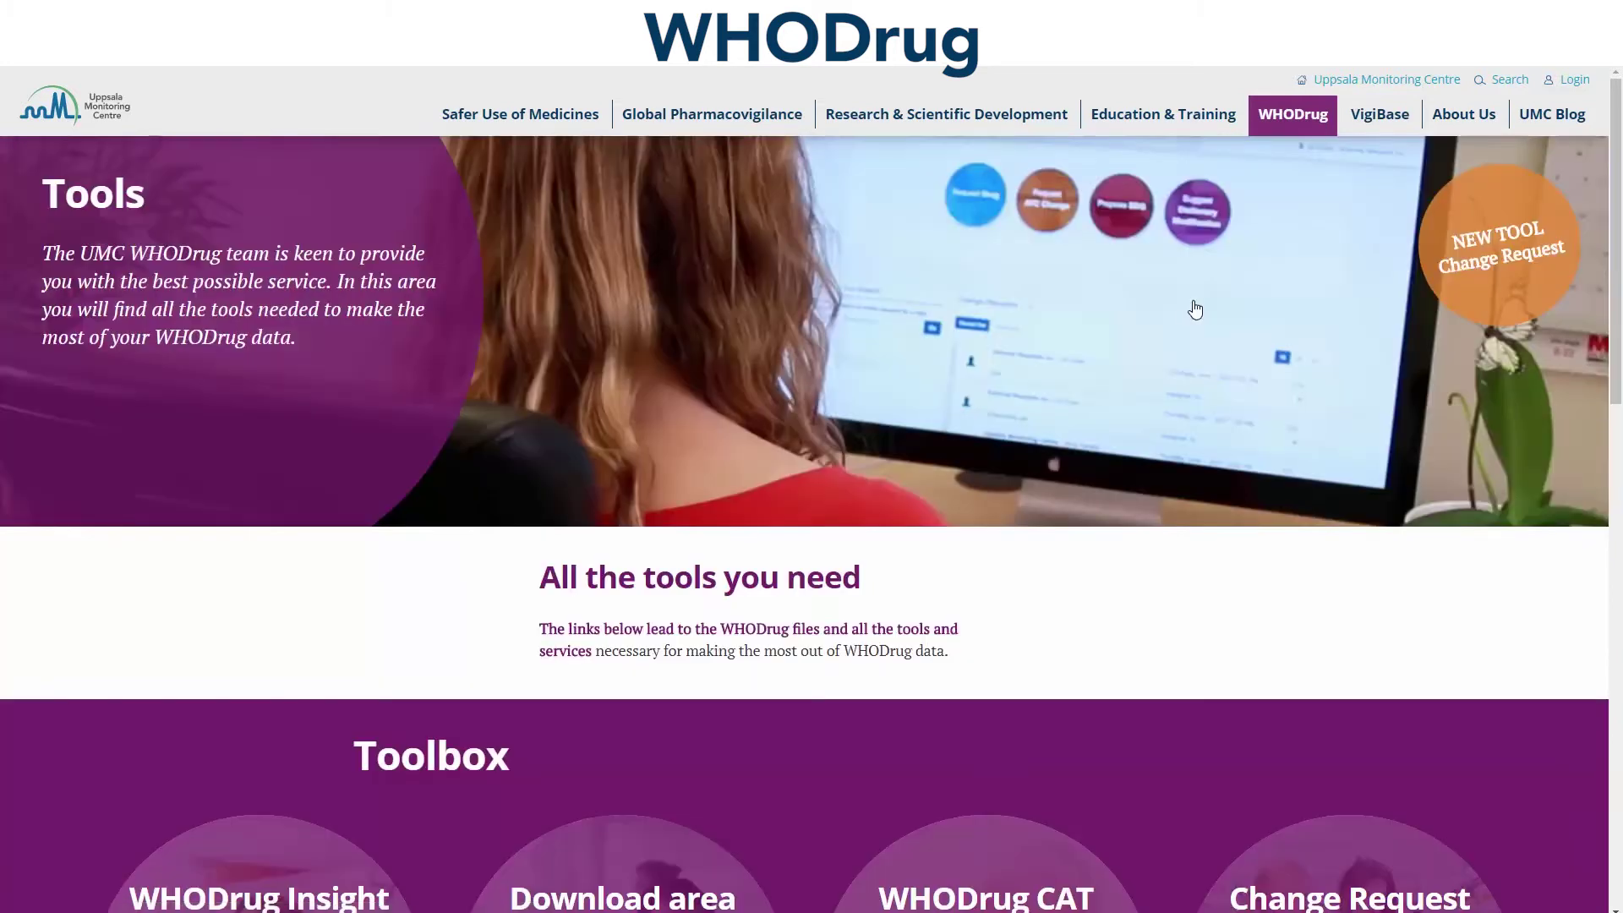
scroll(1154, 498, down, 9)
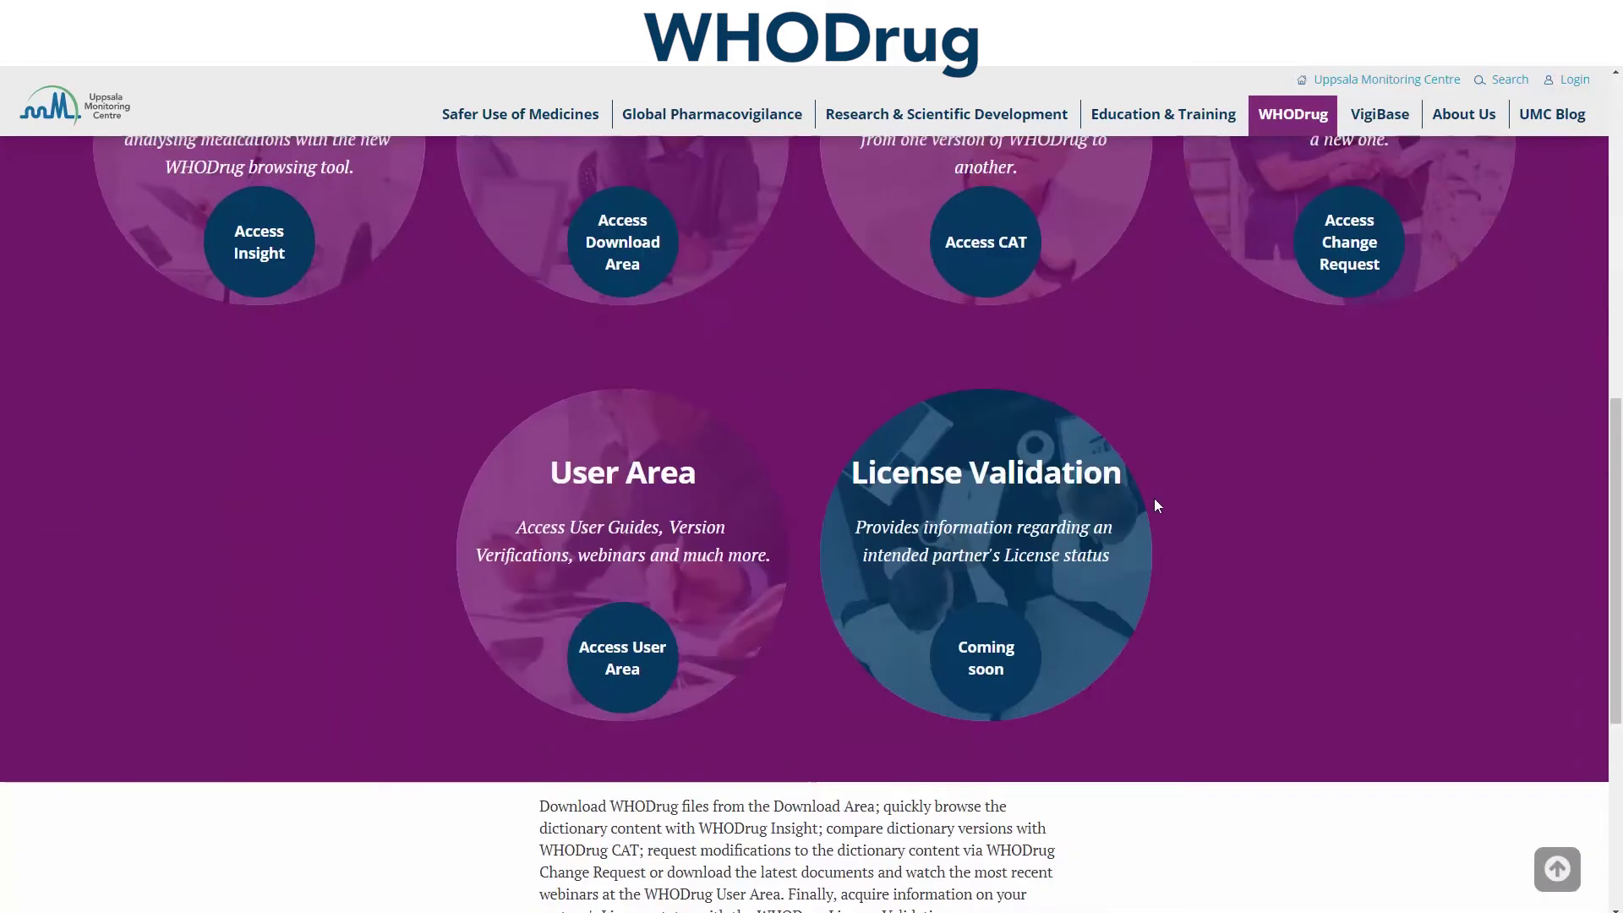
click(988, 630)
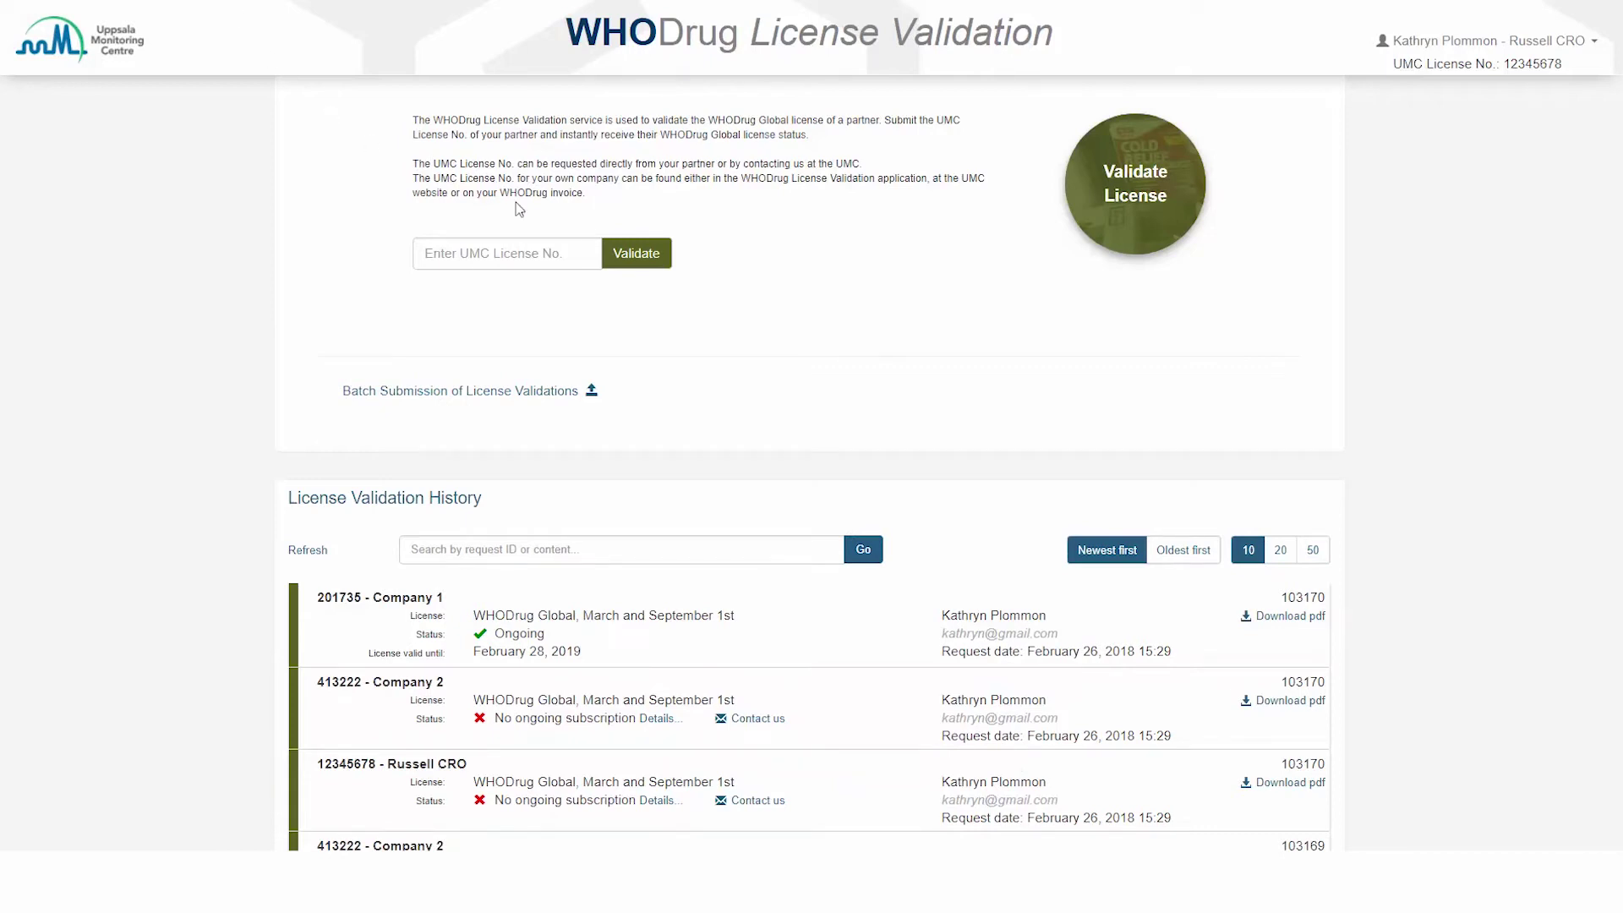
Step: Open the WHODrug License Validation application from Access tools
click(517, 204)
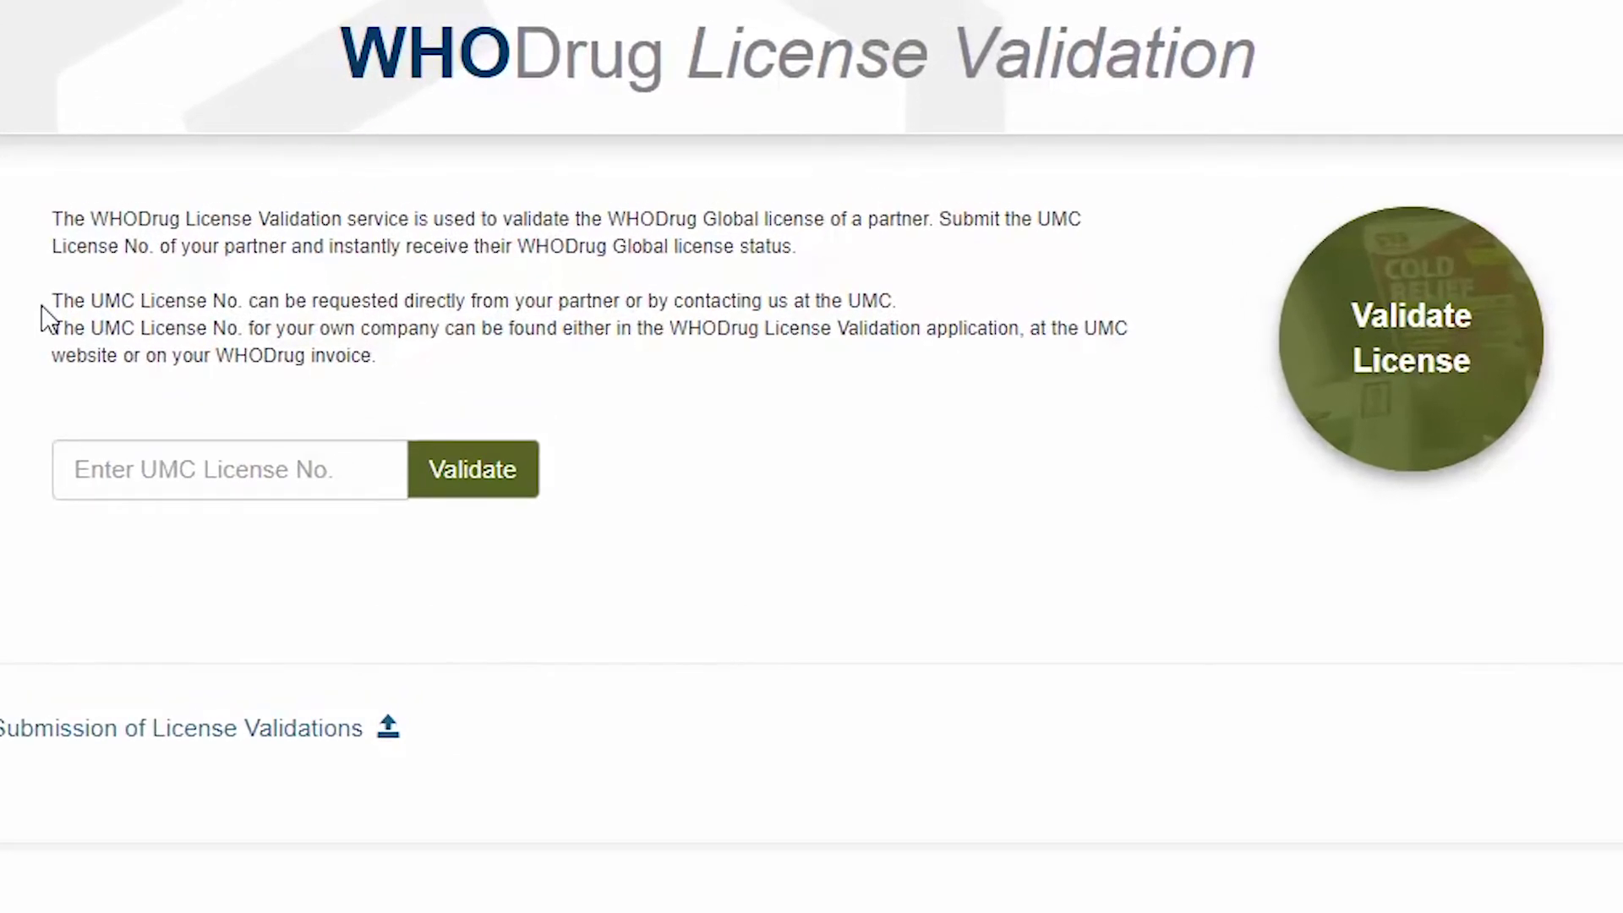
click(43, 320)
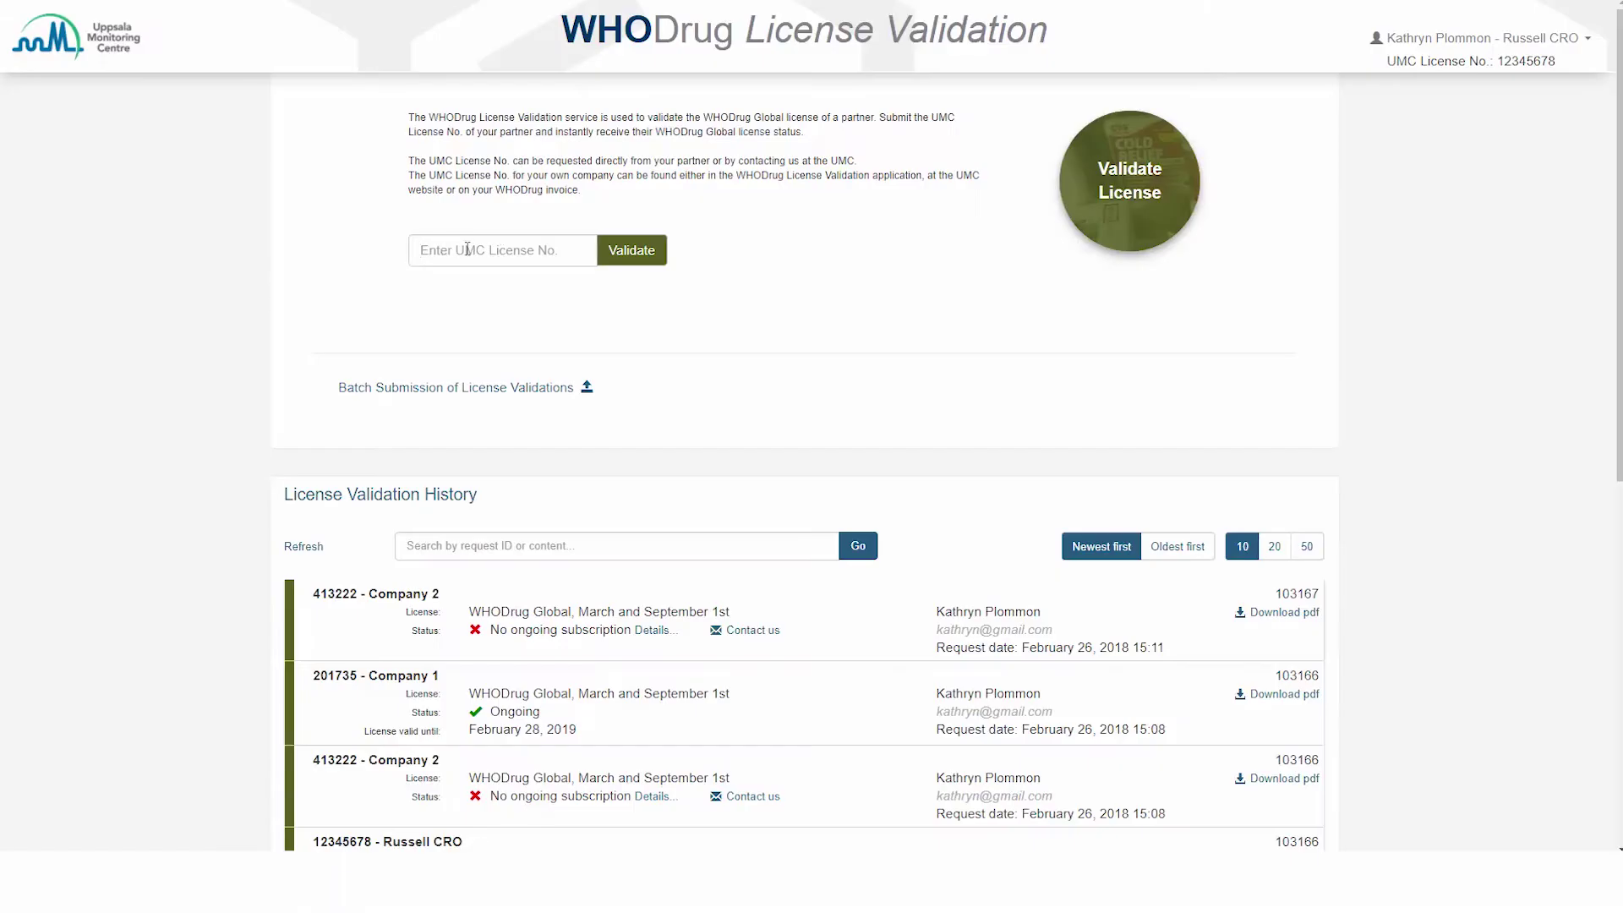
click(499, 251)
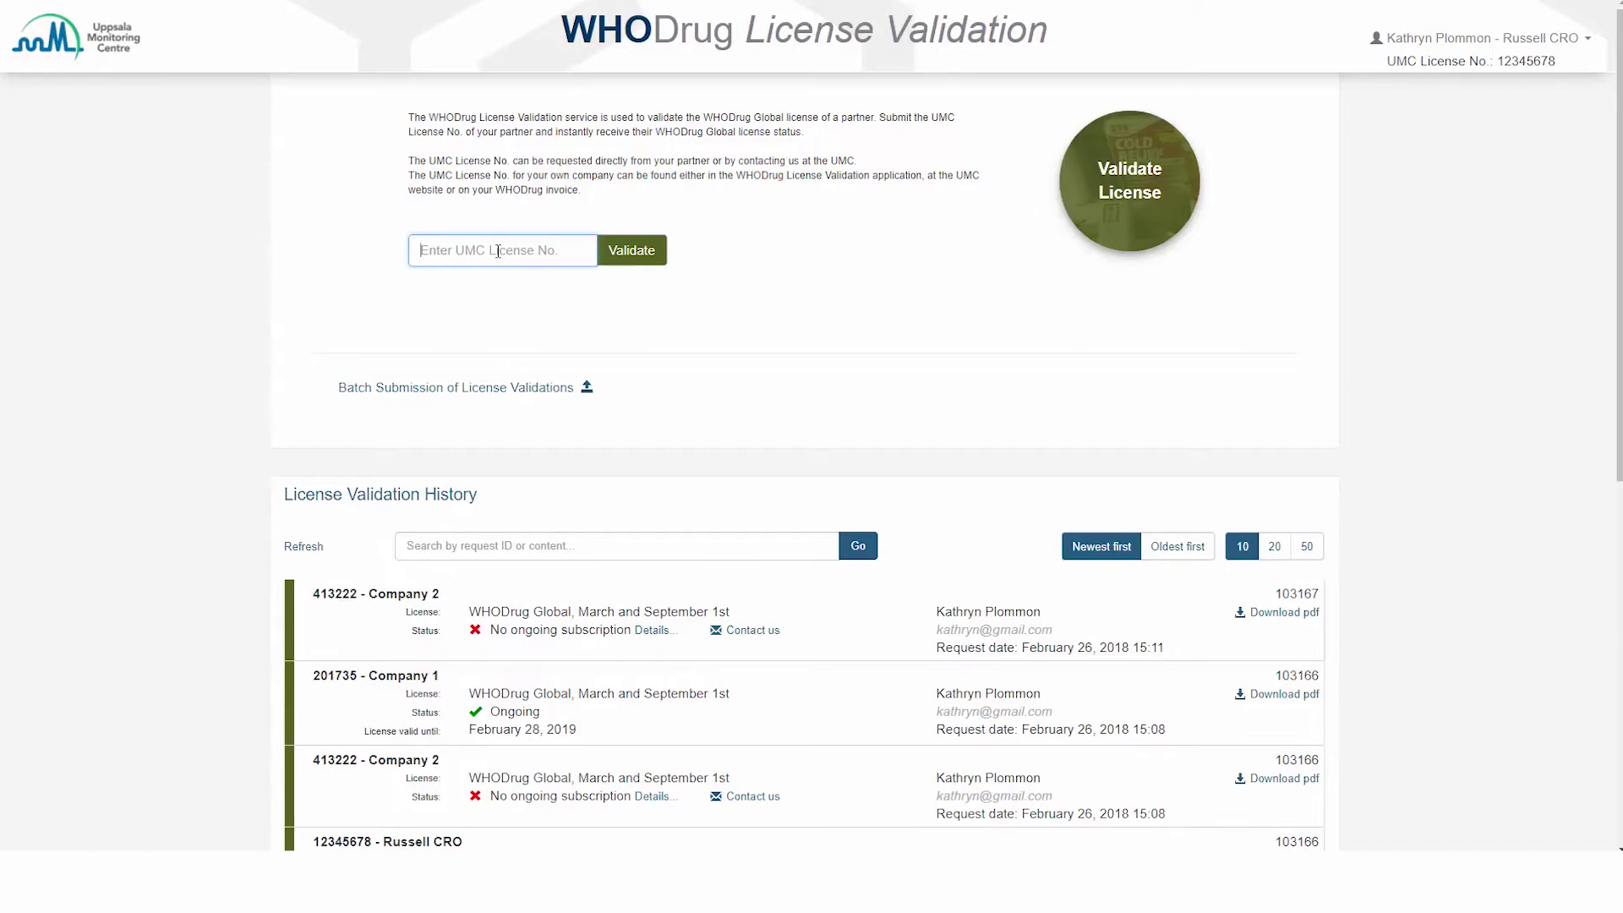
text(201735)
click(605, 257)
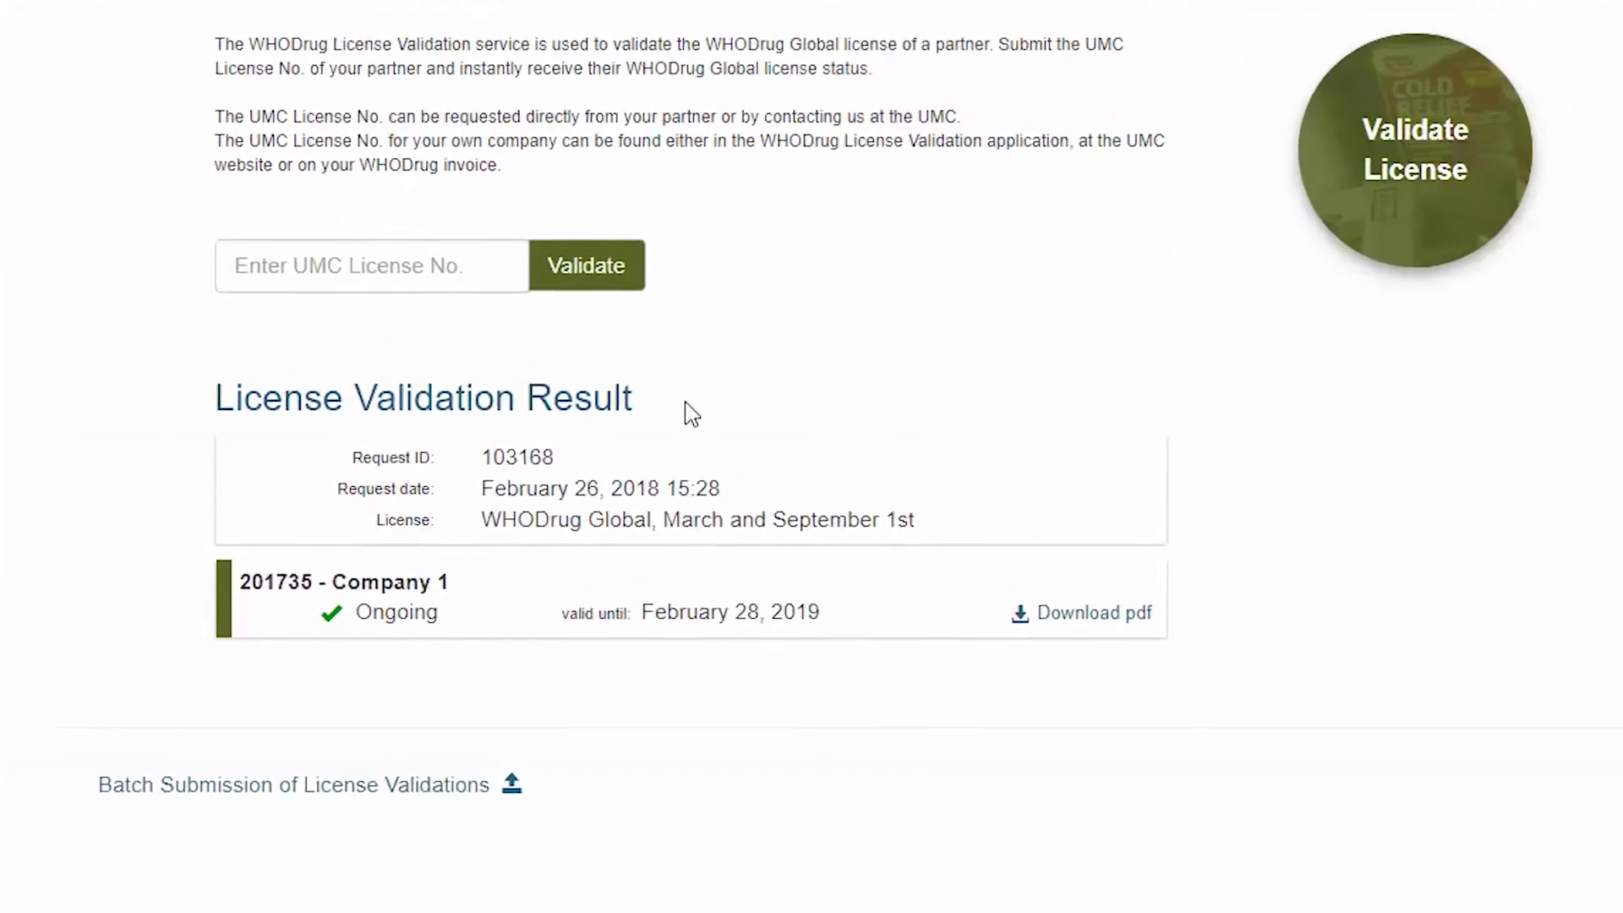
click(697, 423)
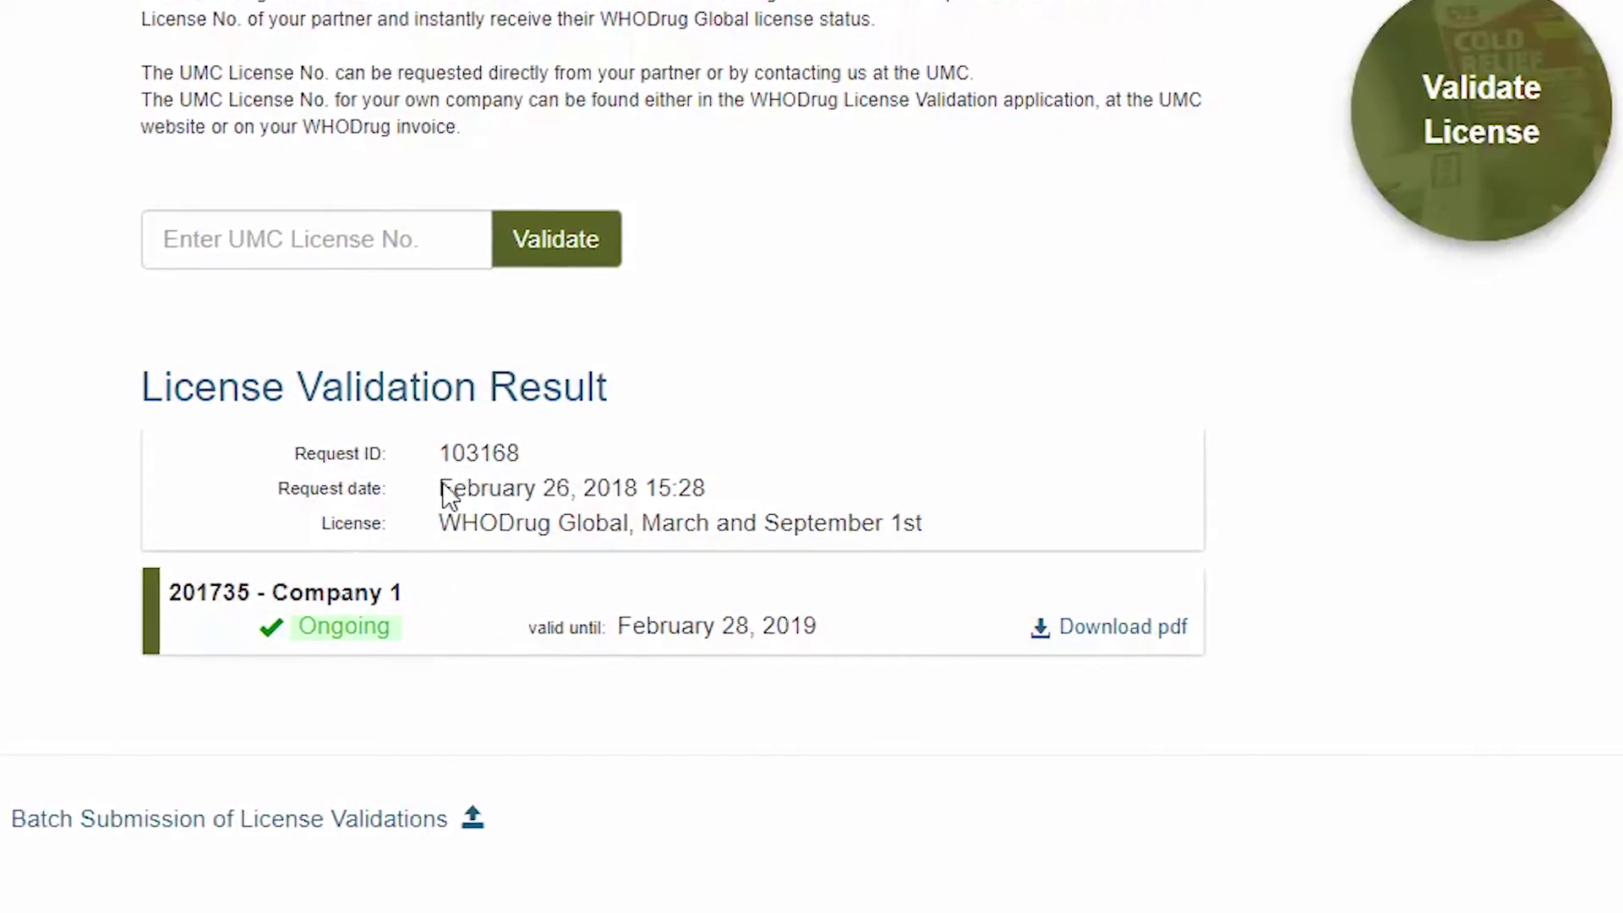
text(413222)
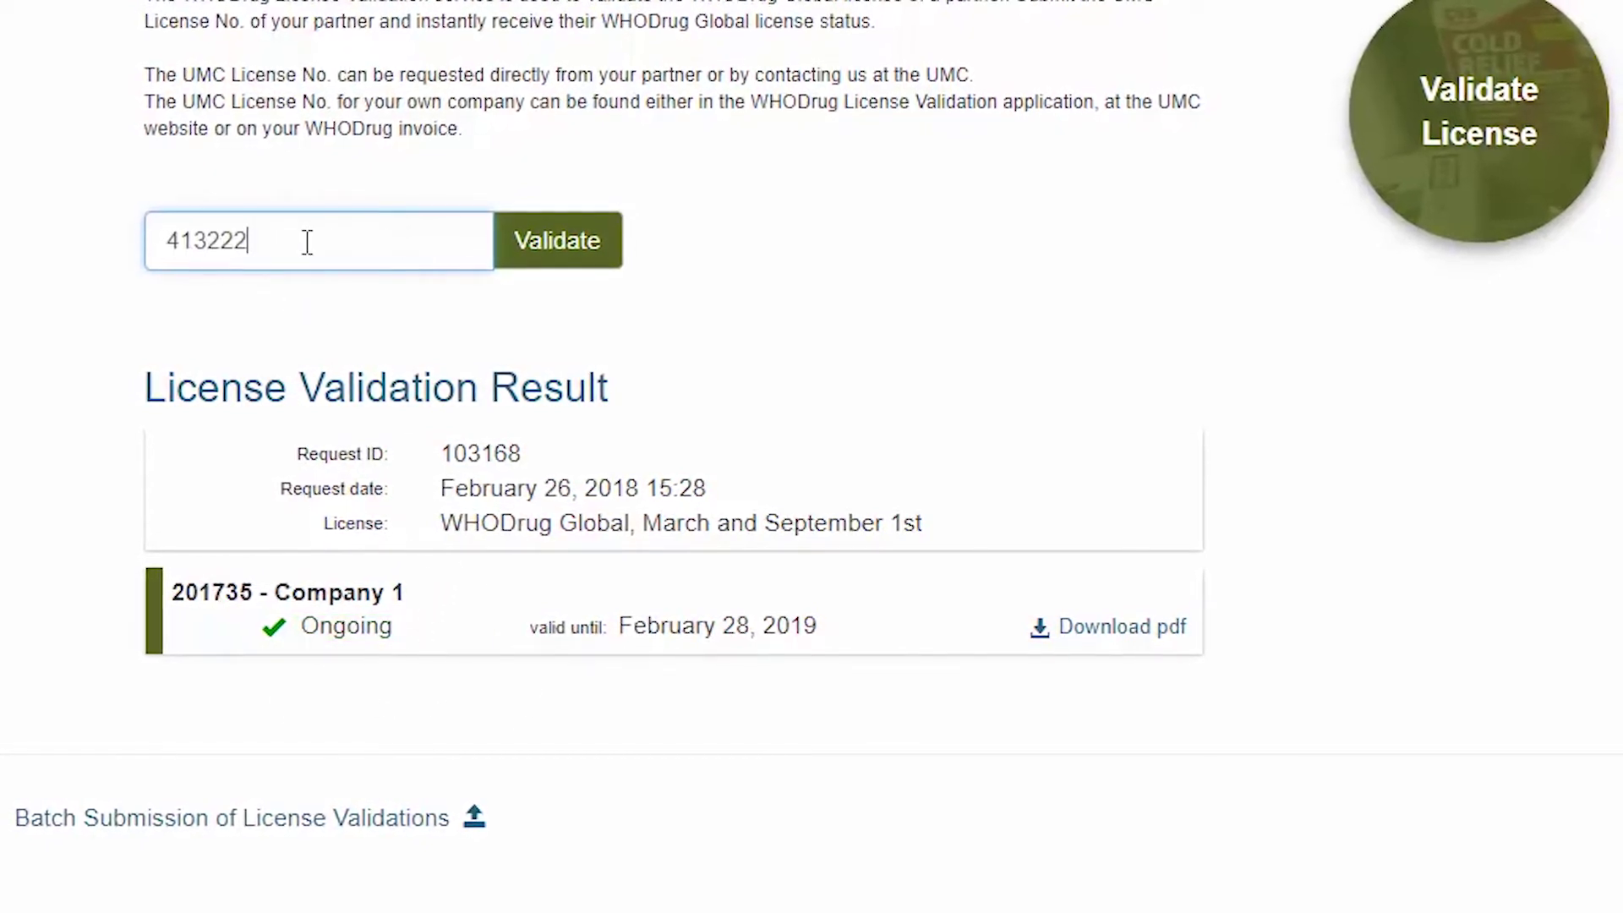
click(595, 244)
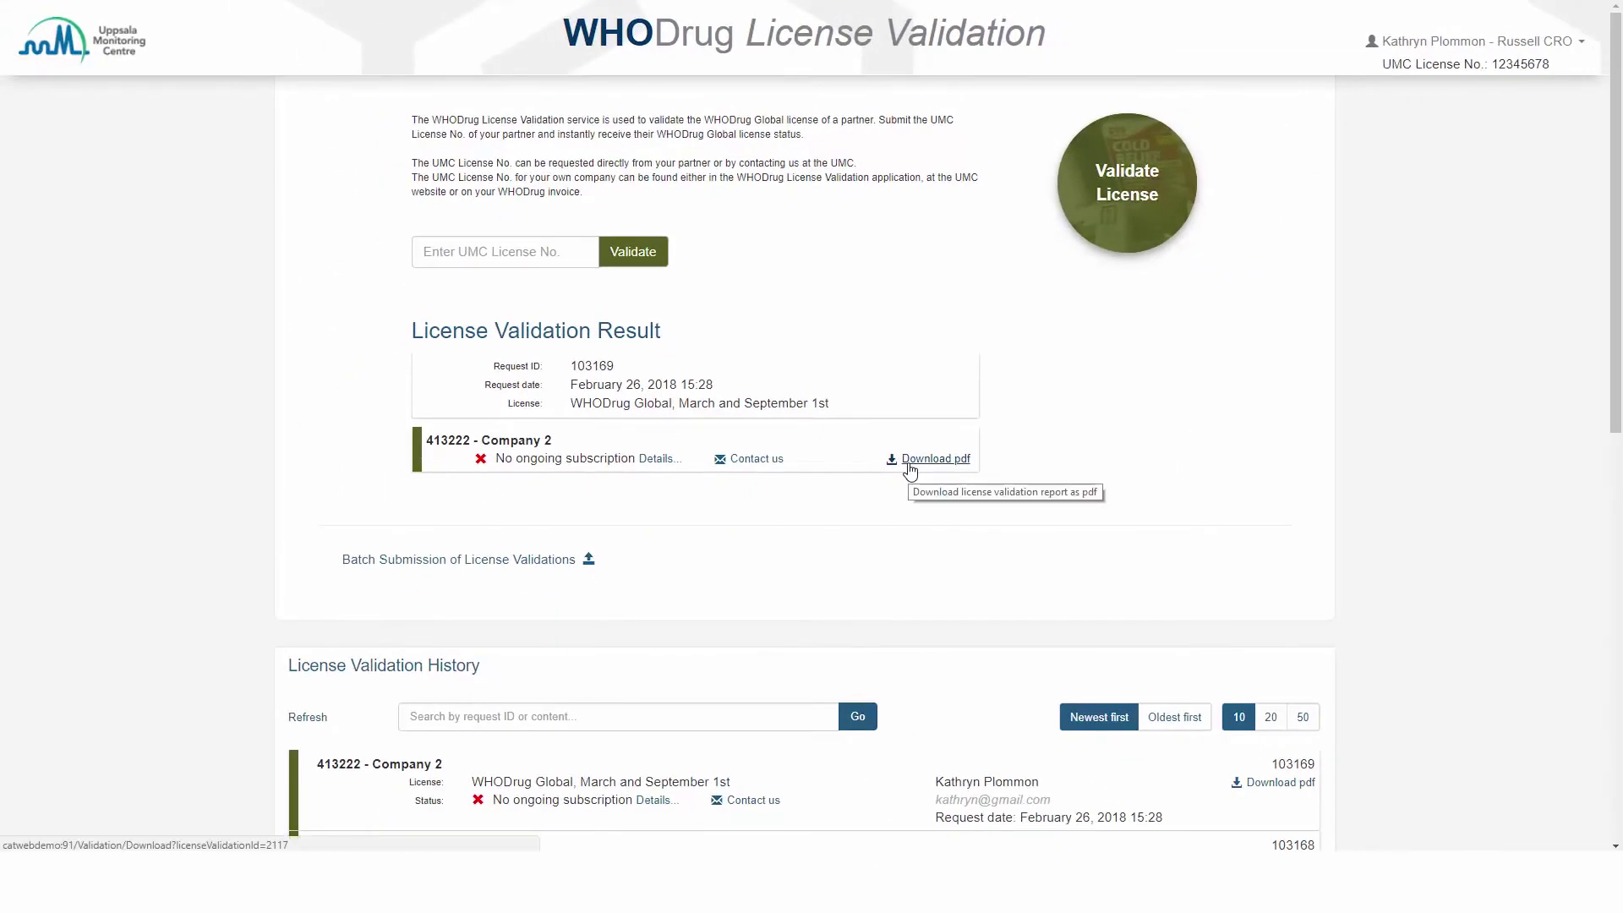
click(910, 462)
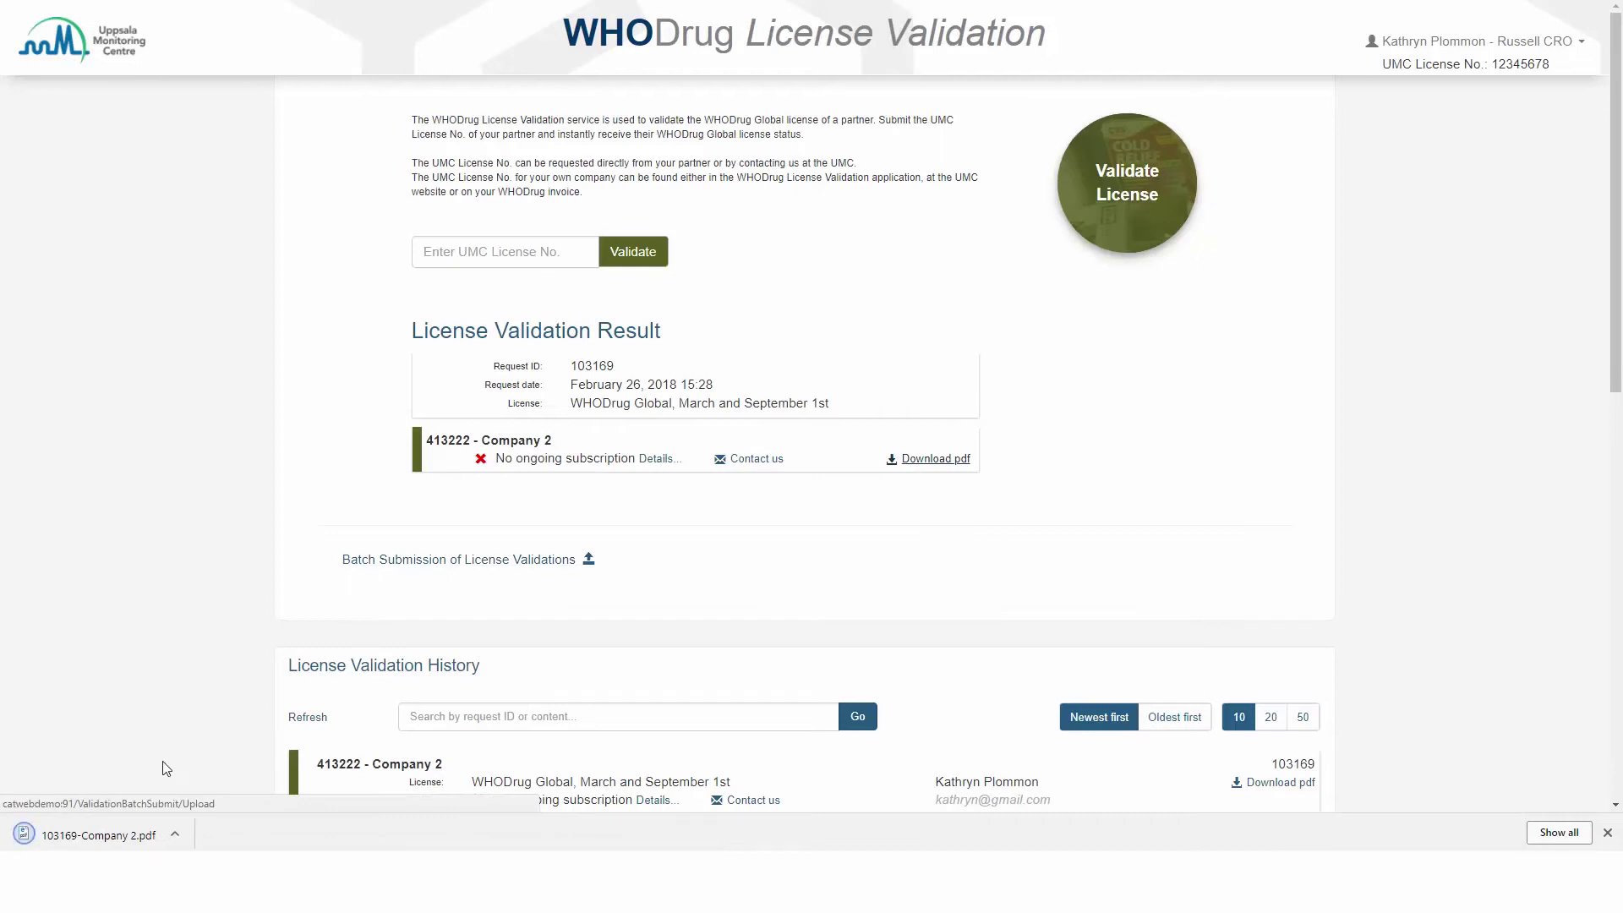
click(124, 837)
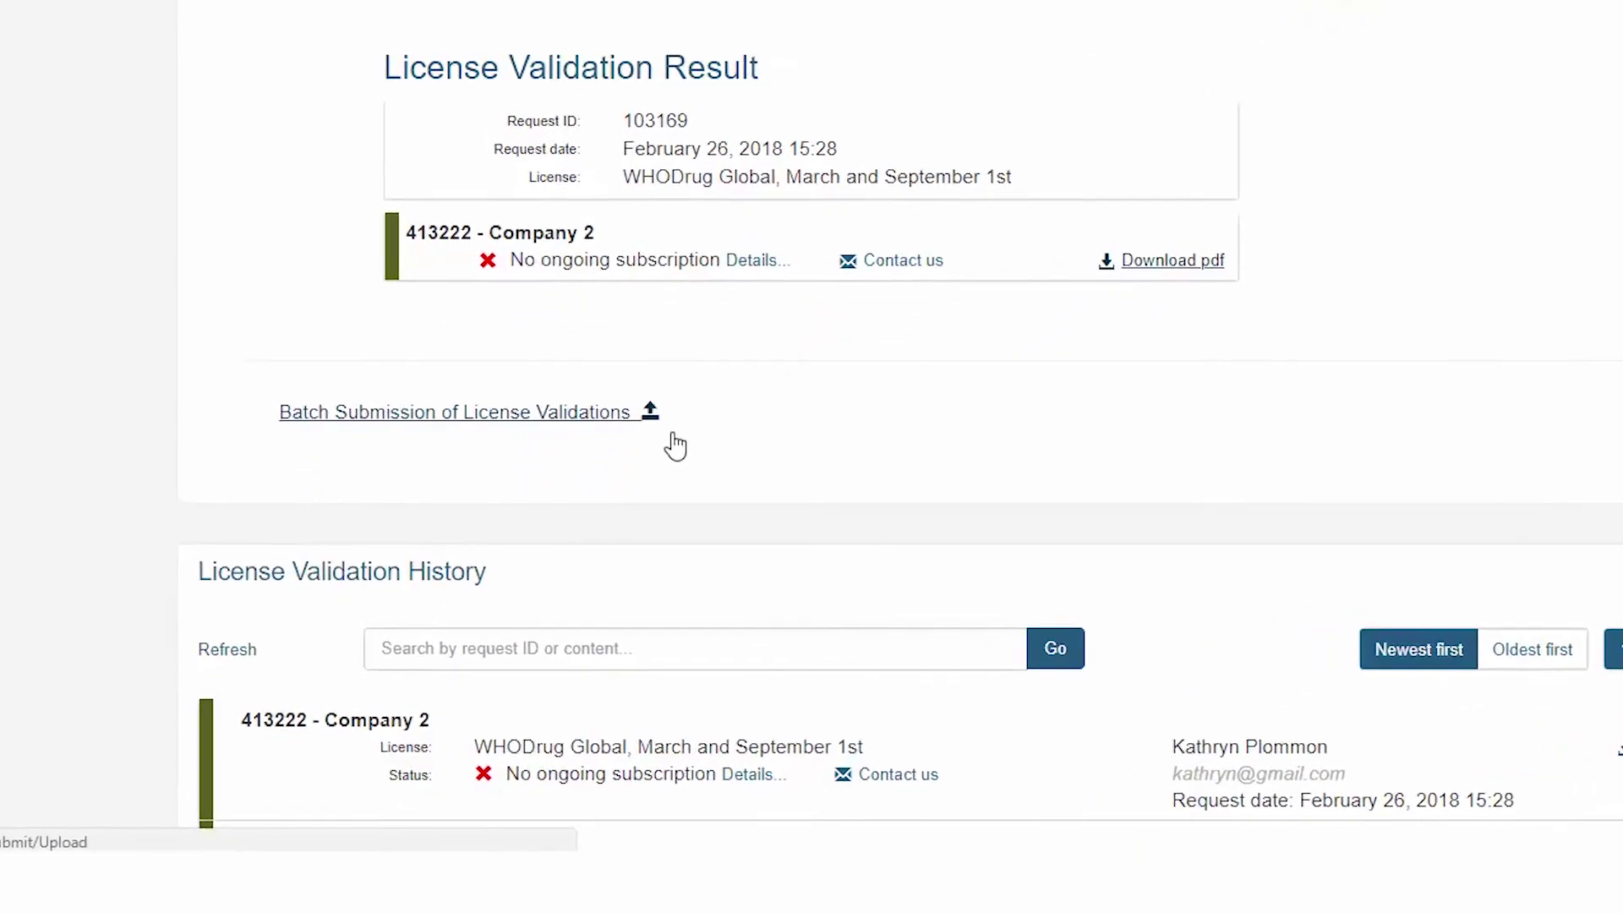
Step: Scroll through the License Validation History, then go to Batch Submission of License Validations
scroll(600, 554, down, 5)
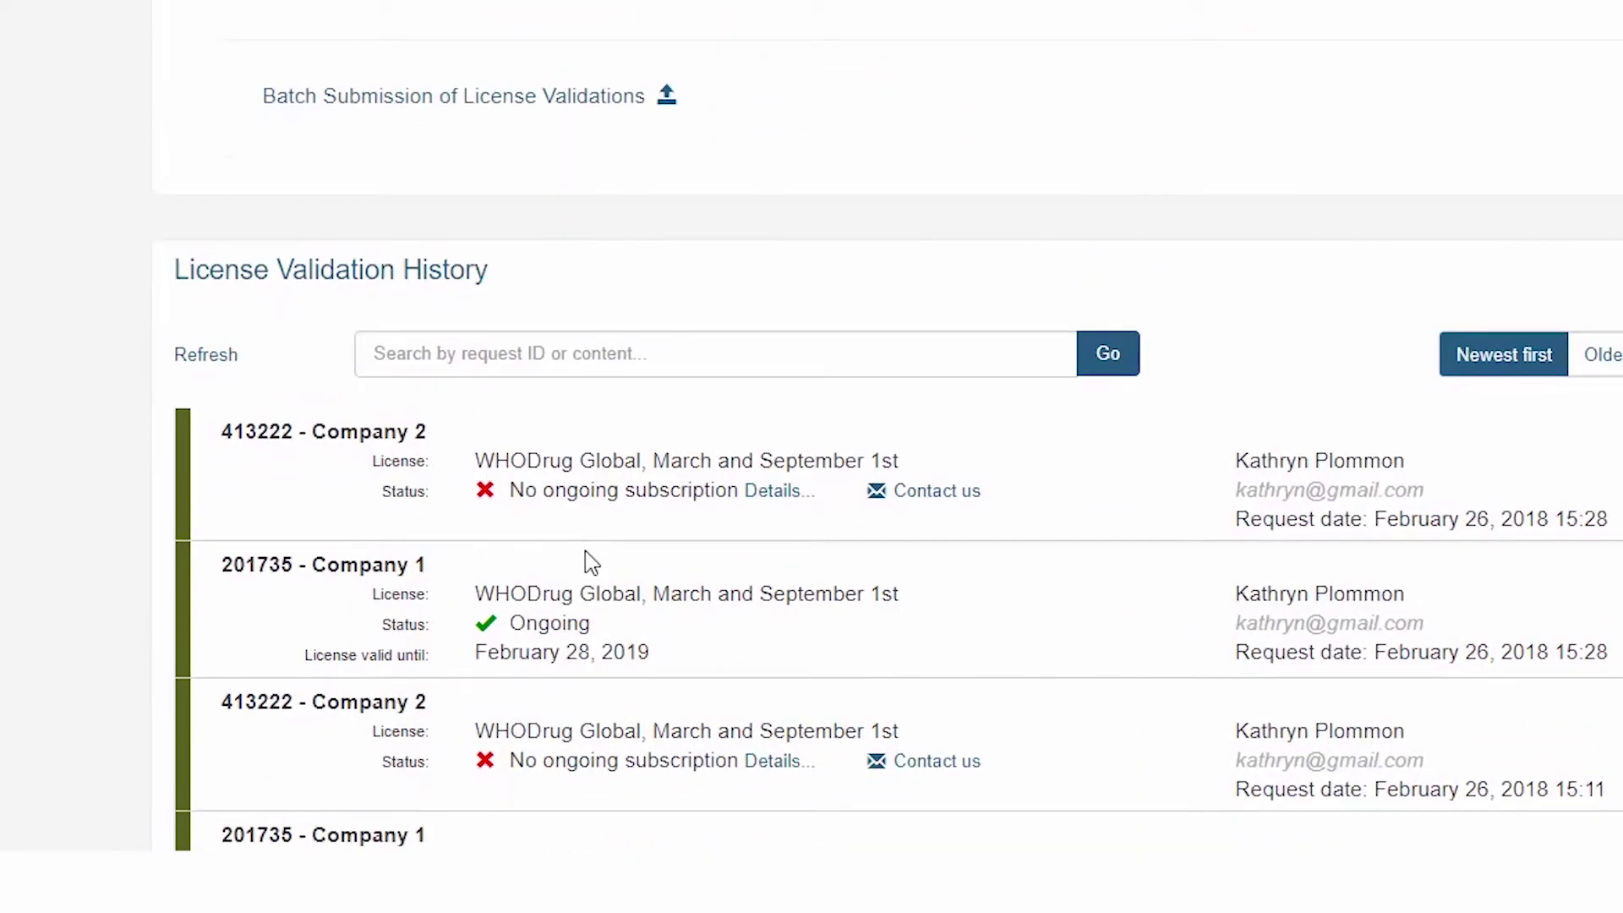
click(534, 149)
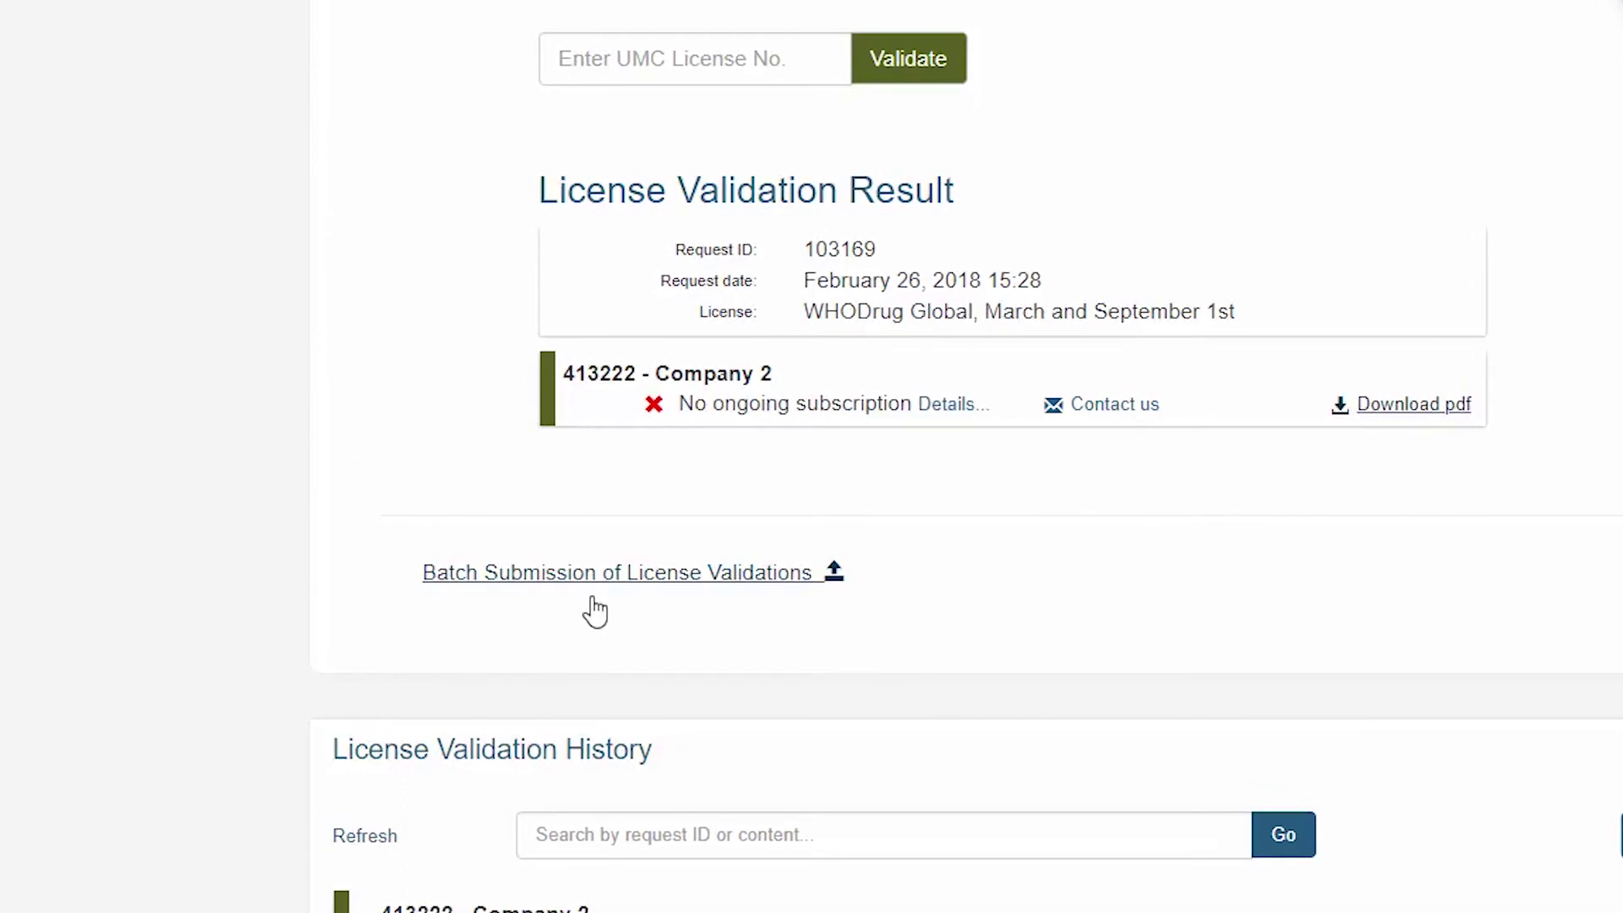
click(594, 598)
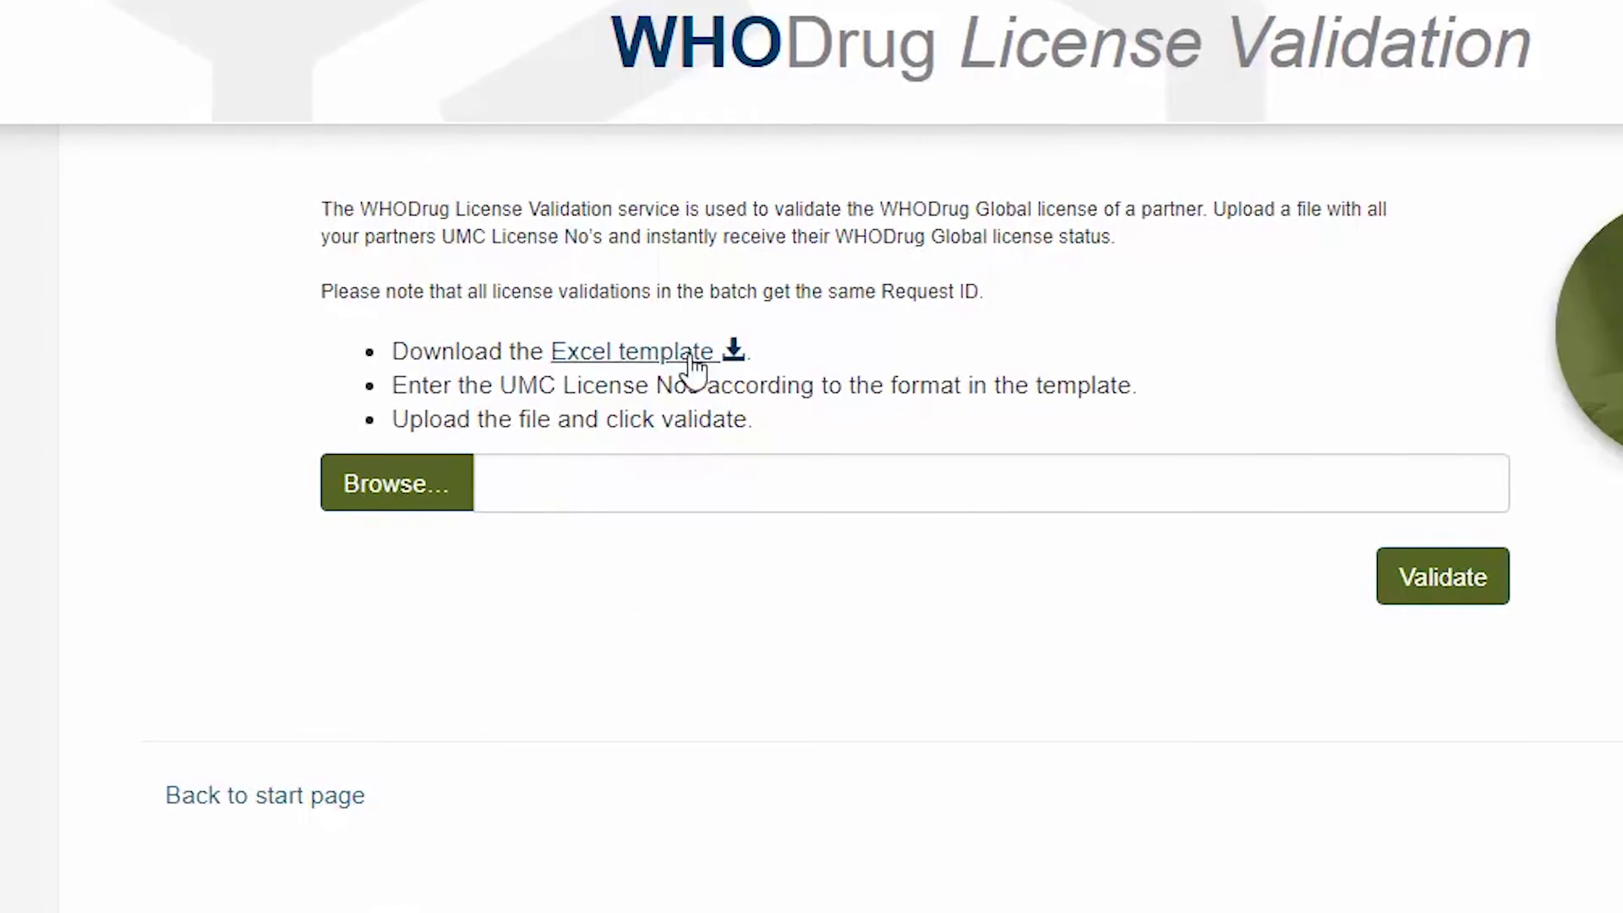
Step: Download the Excel batch template, paste 413222 into cell A2, and save the workbook
click(694, 366)
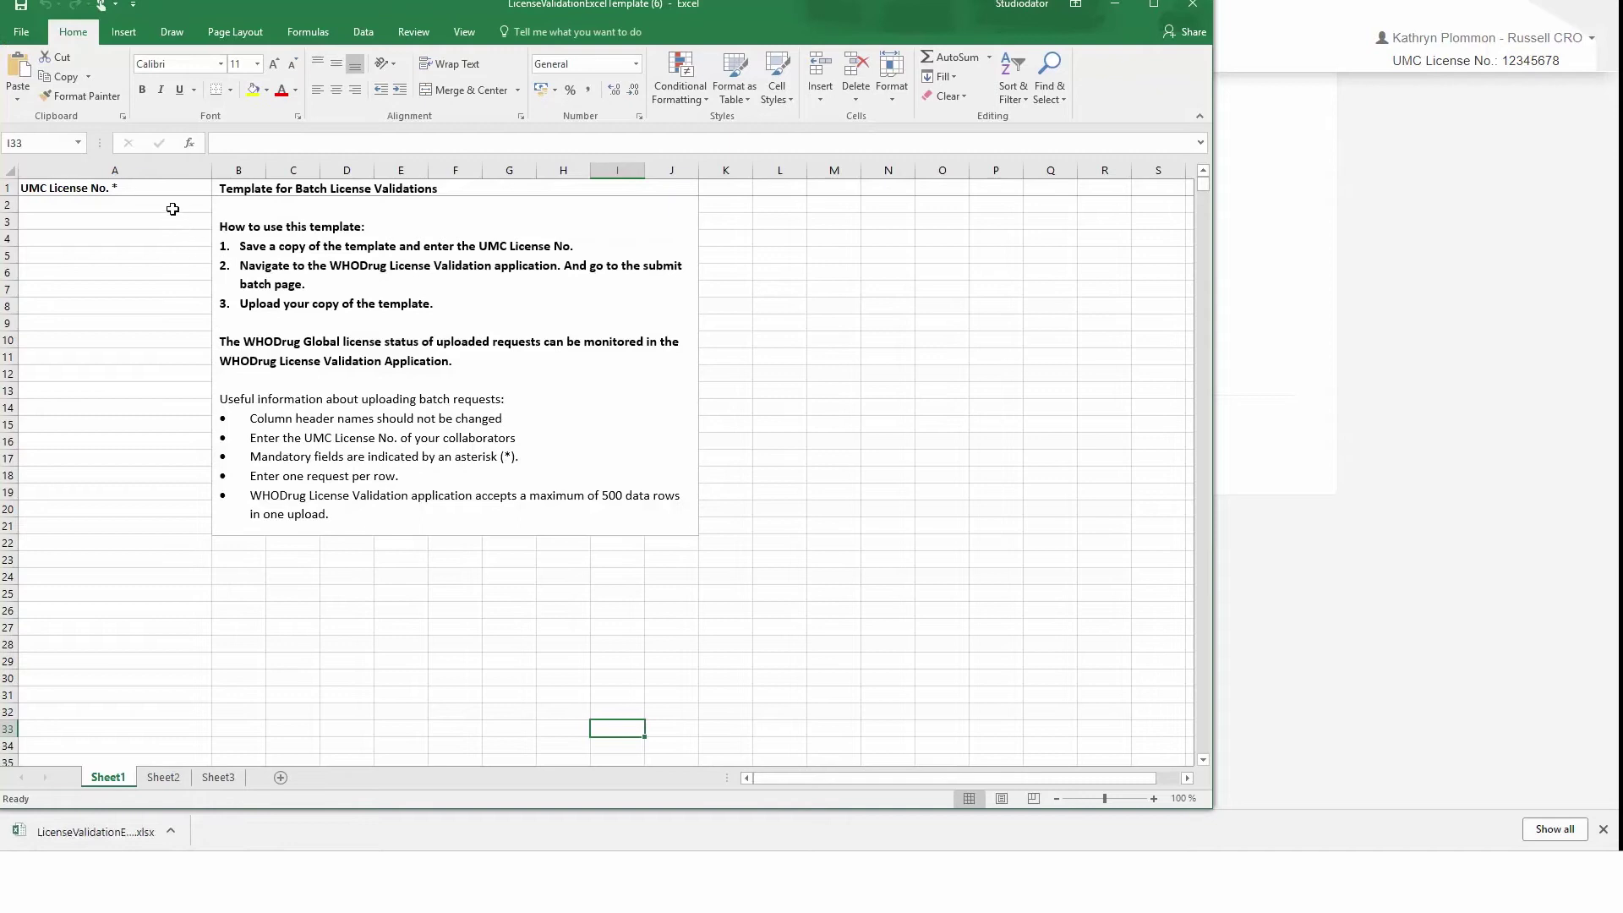
click(172, 209)
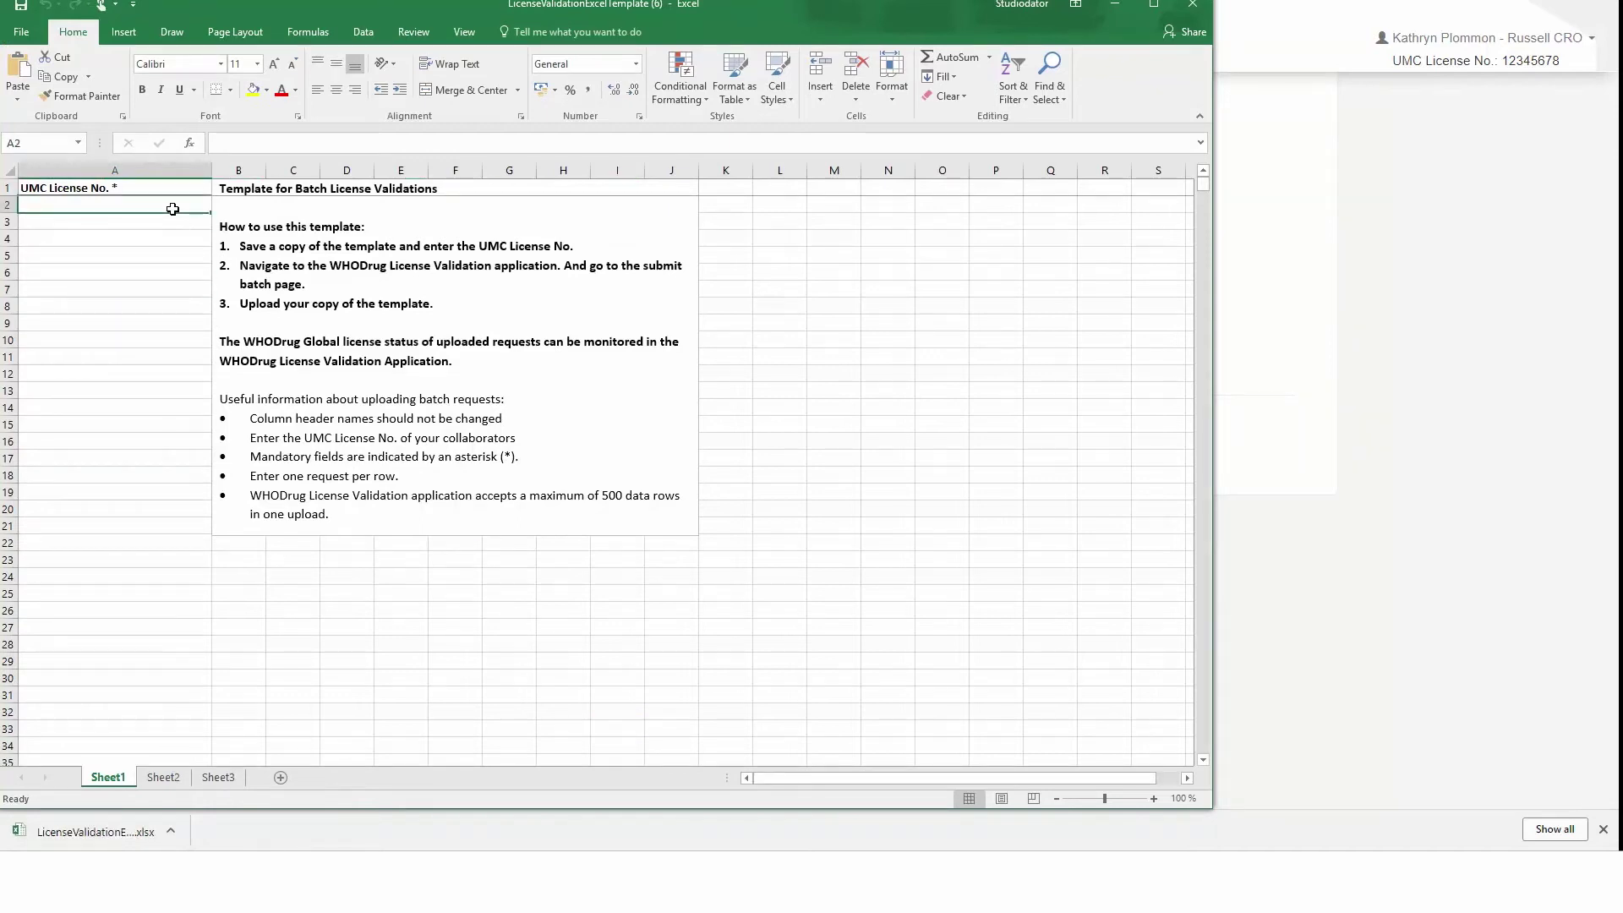
text(413222)
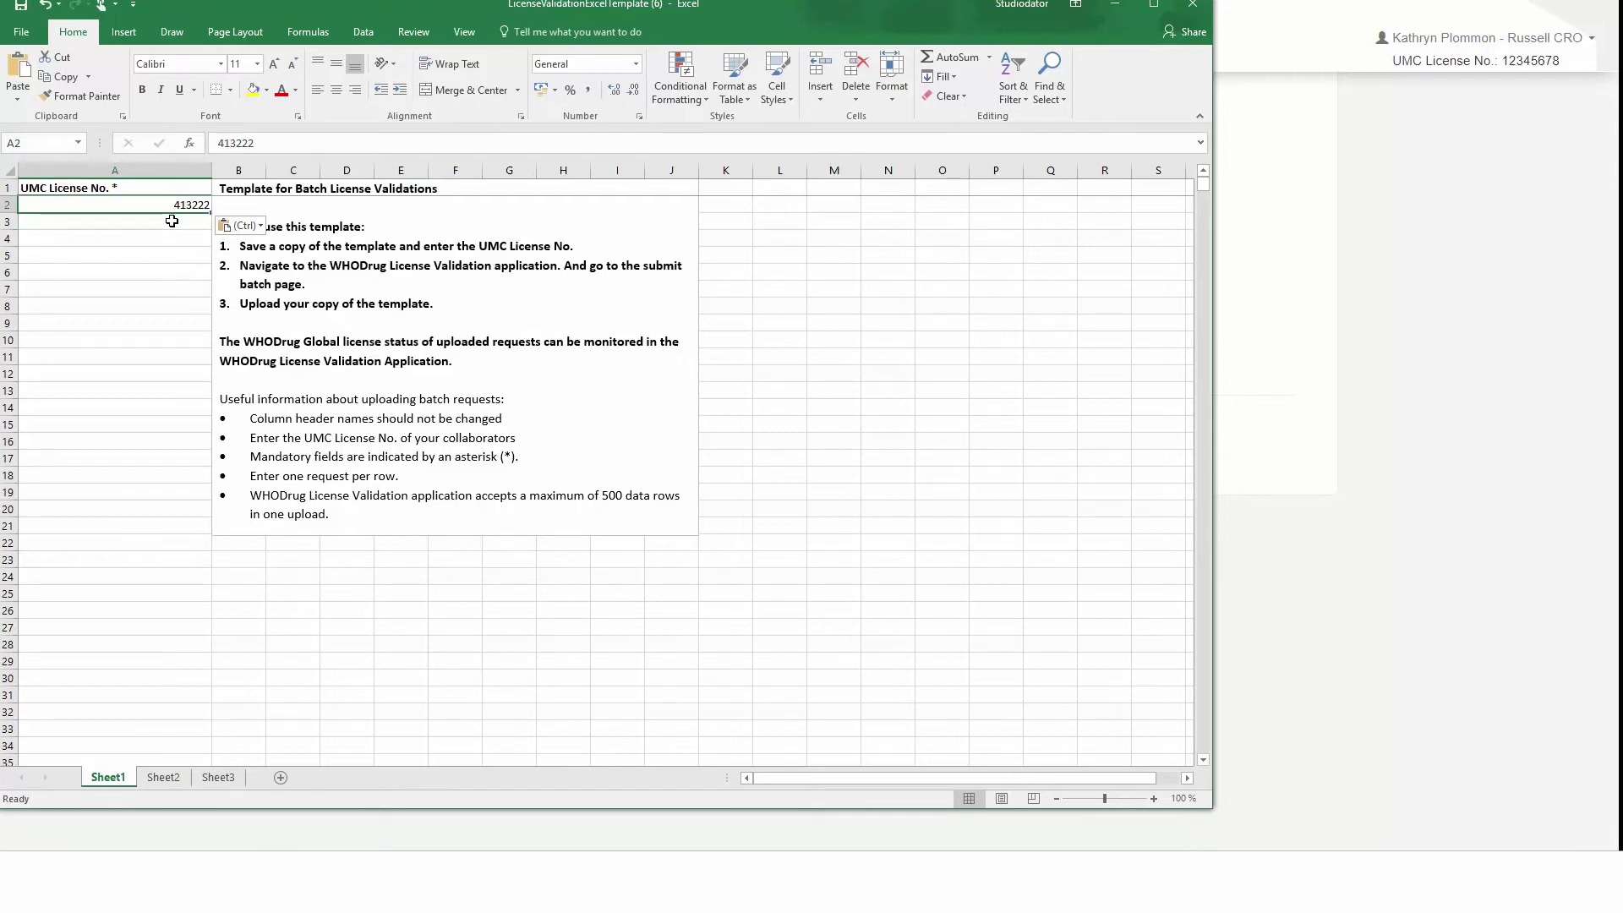
click(172, 221)
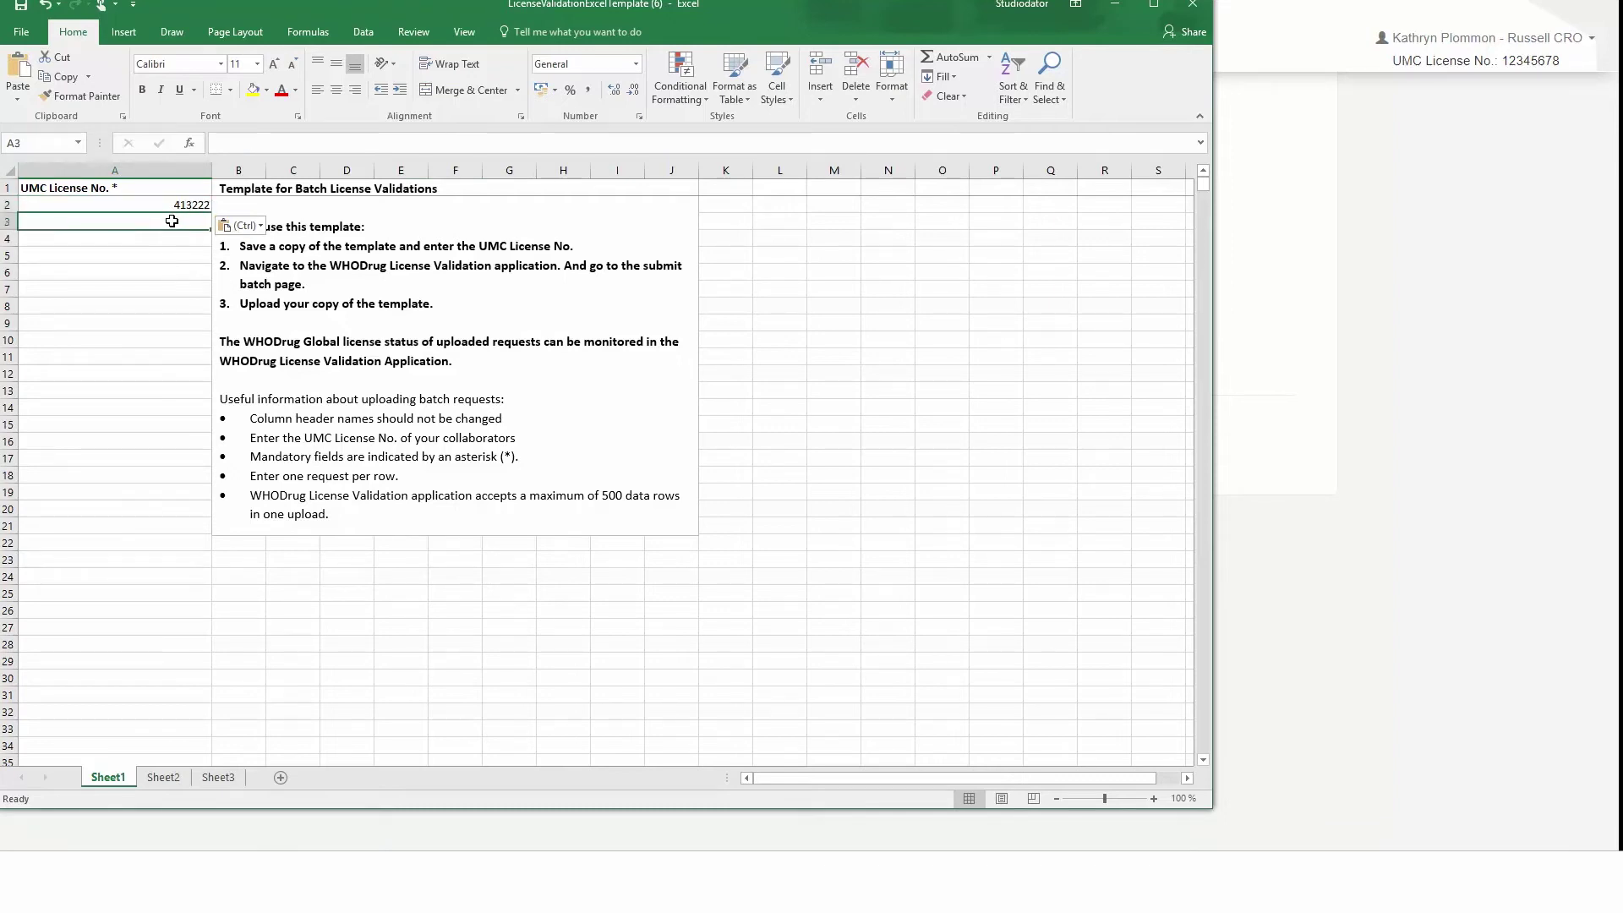
click(21, 32)
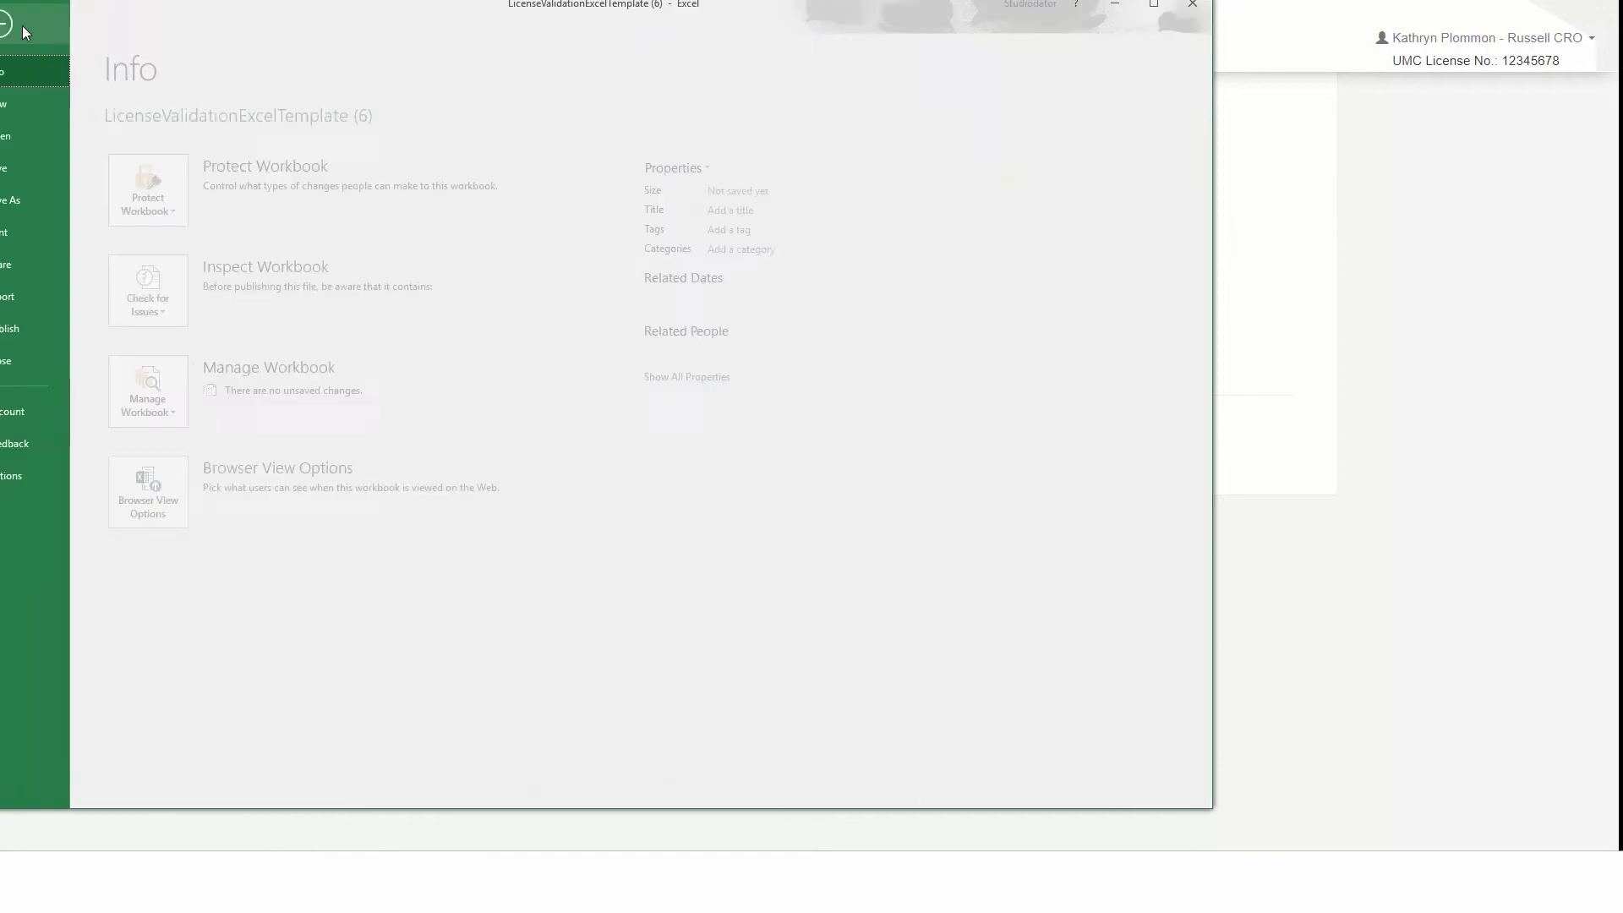
click(1134, 9)
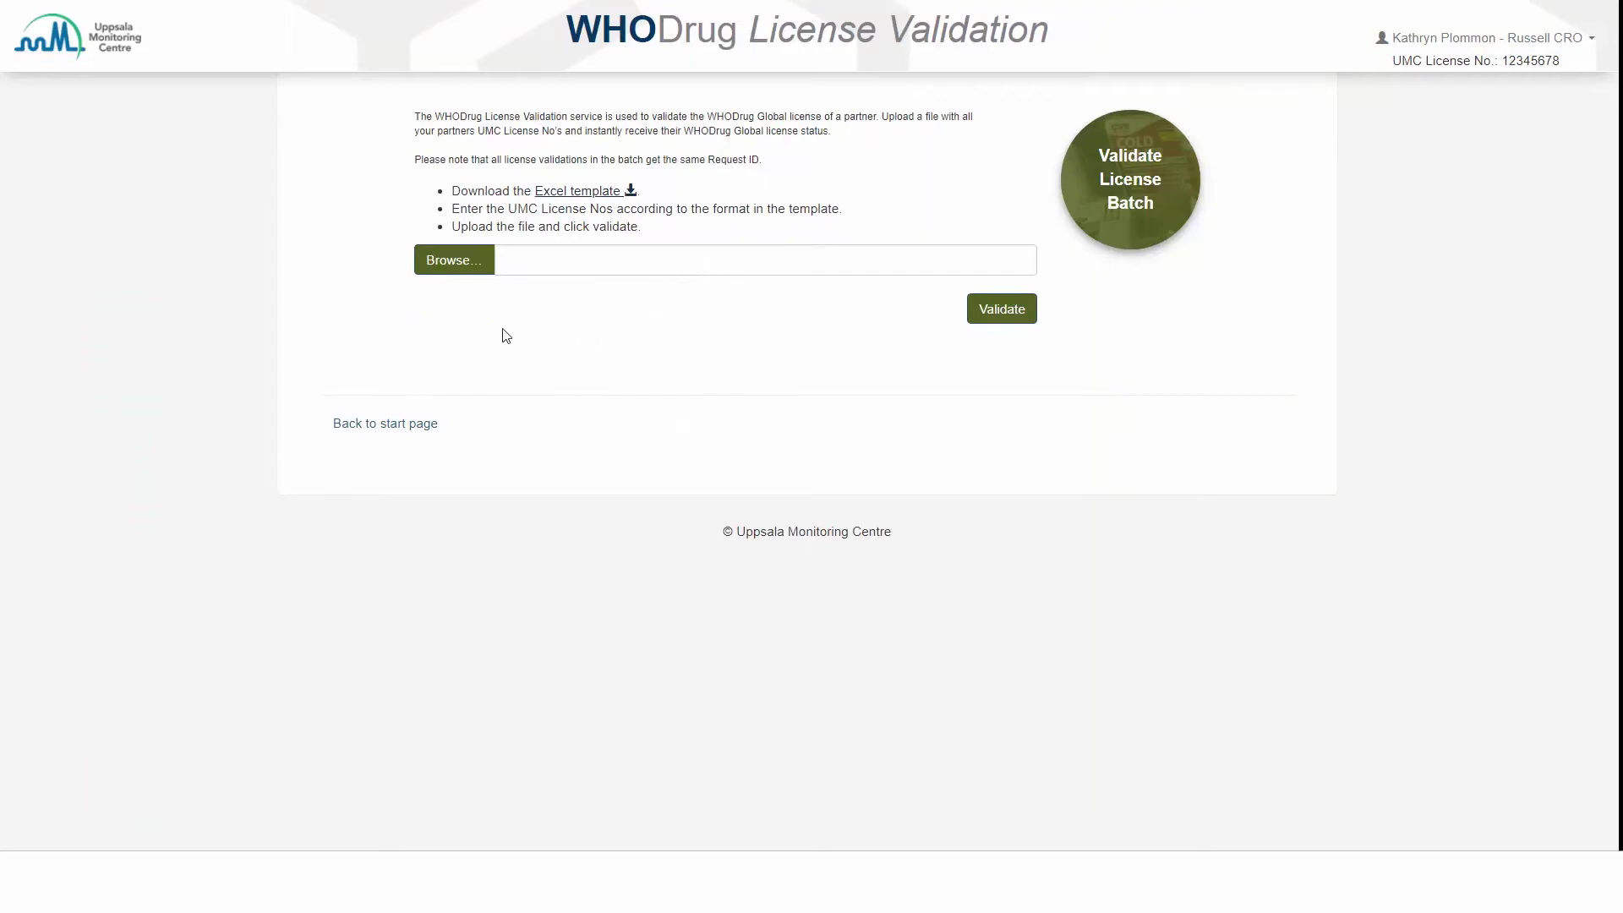
Step: Upload WHODrug_License_Validations_Batch.xlsx and validate it, producing results for request 103170
click(461, 268)
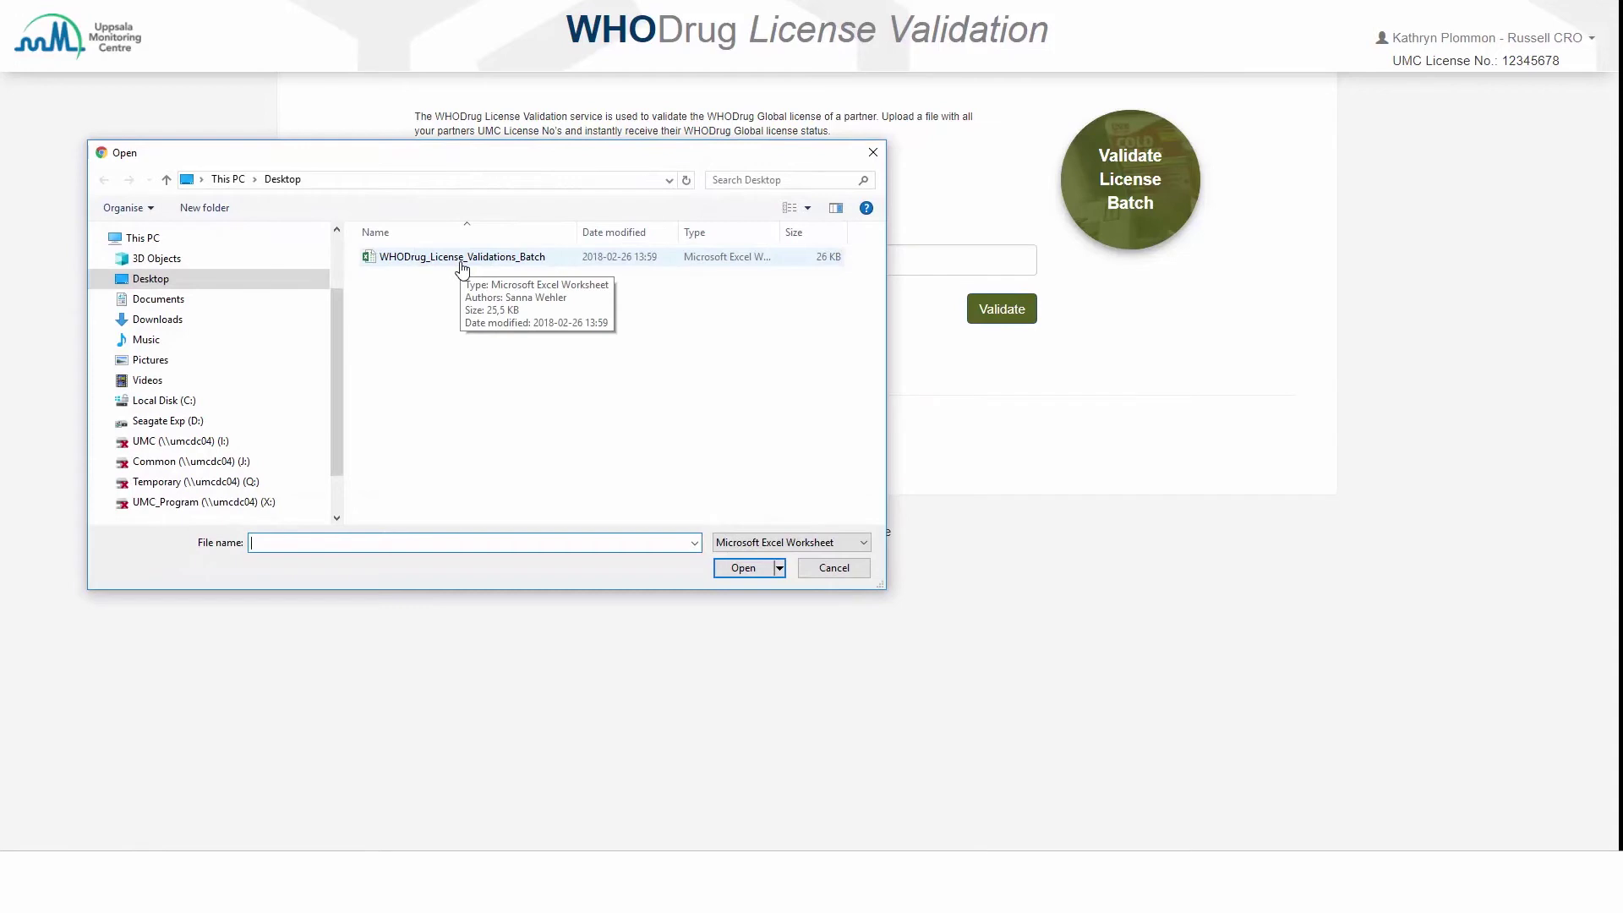
click(461, 262)
click(744, 568)
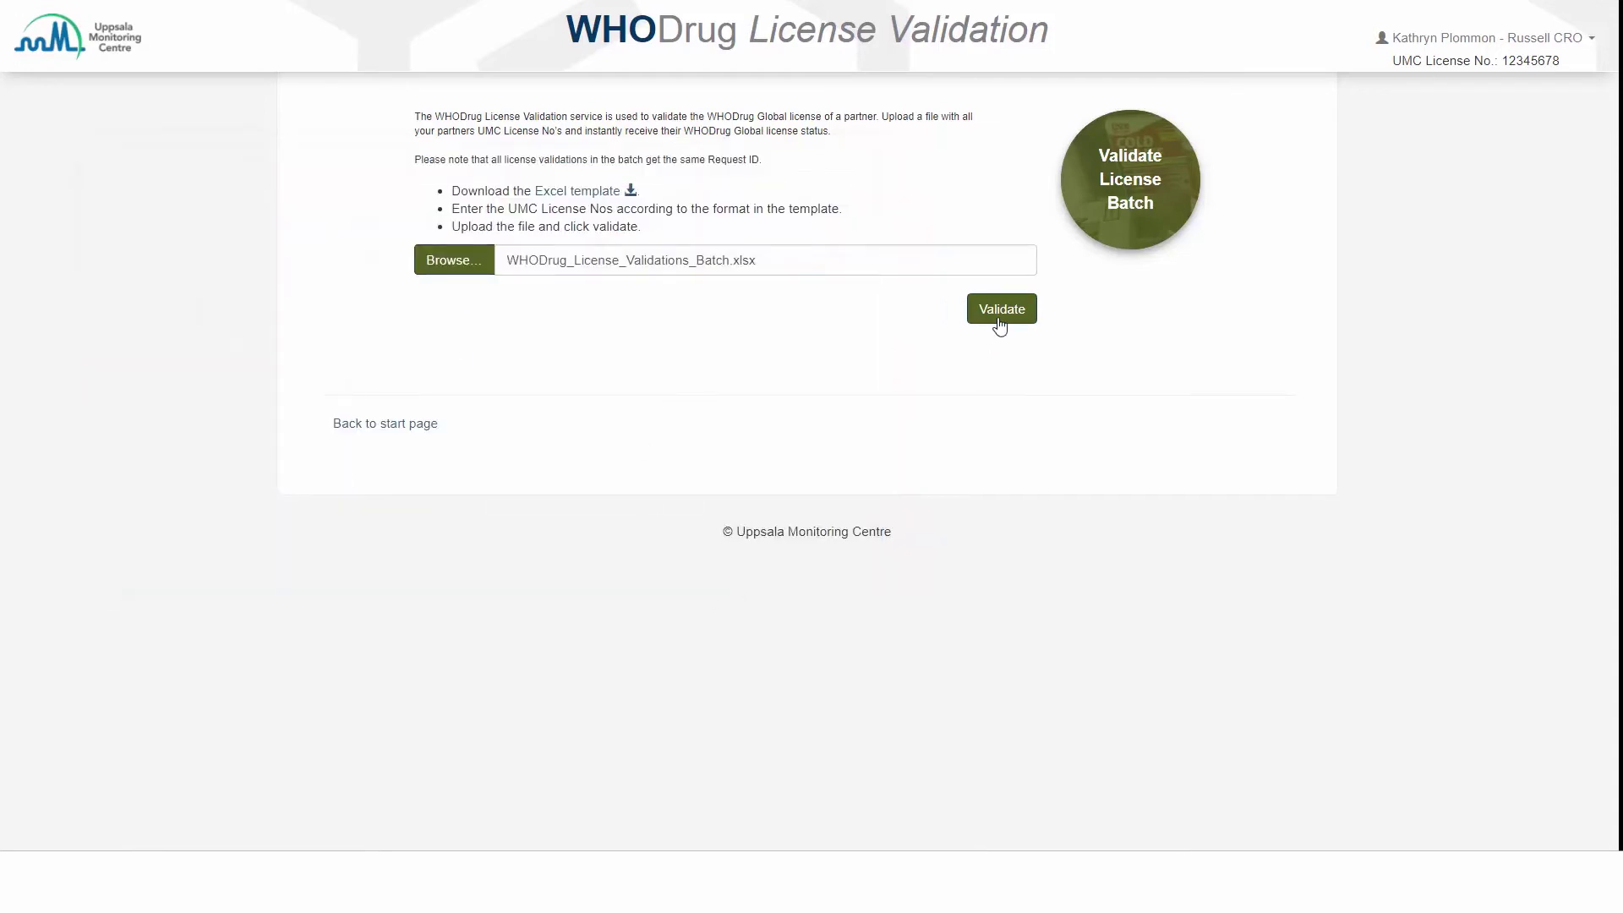
click(1000, 311)
click(1000, 311)
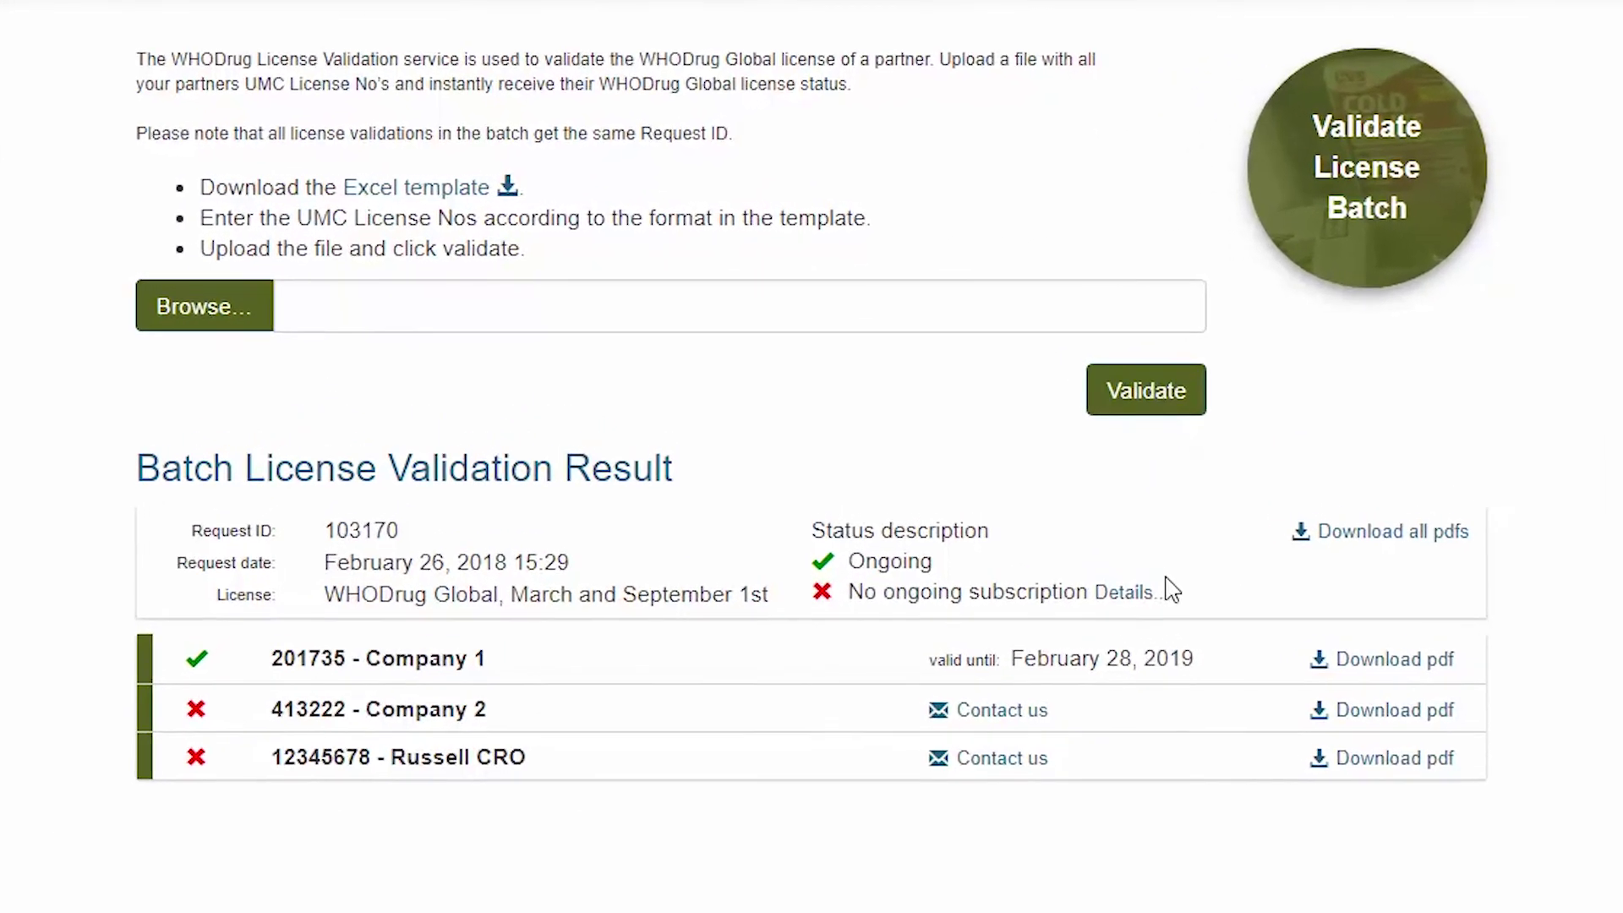
Step: Download the Company 1 and Company 2 PDFs, then all batch PDFs as a zip
click(1476, 661)
click(1478, 715)
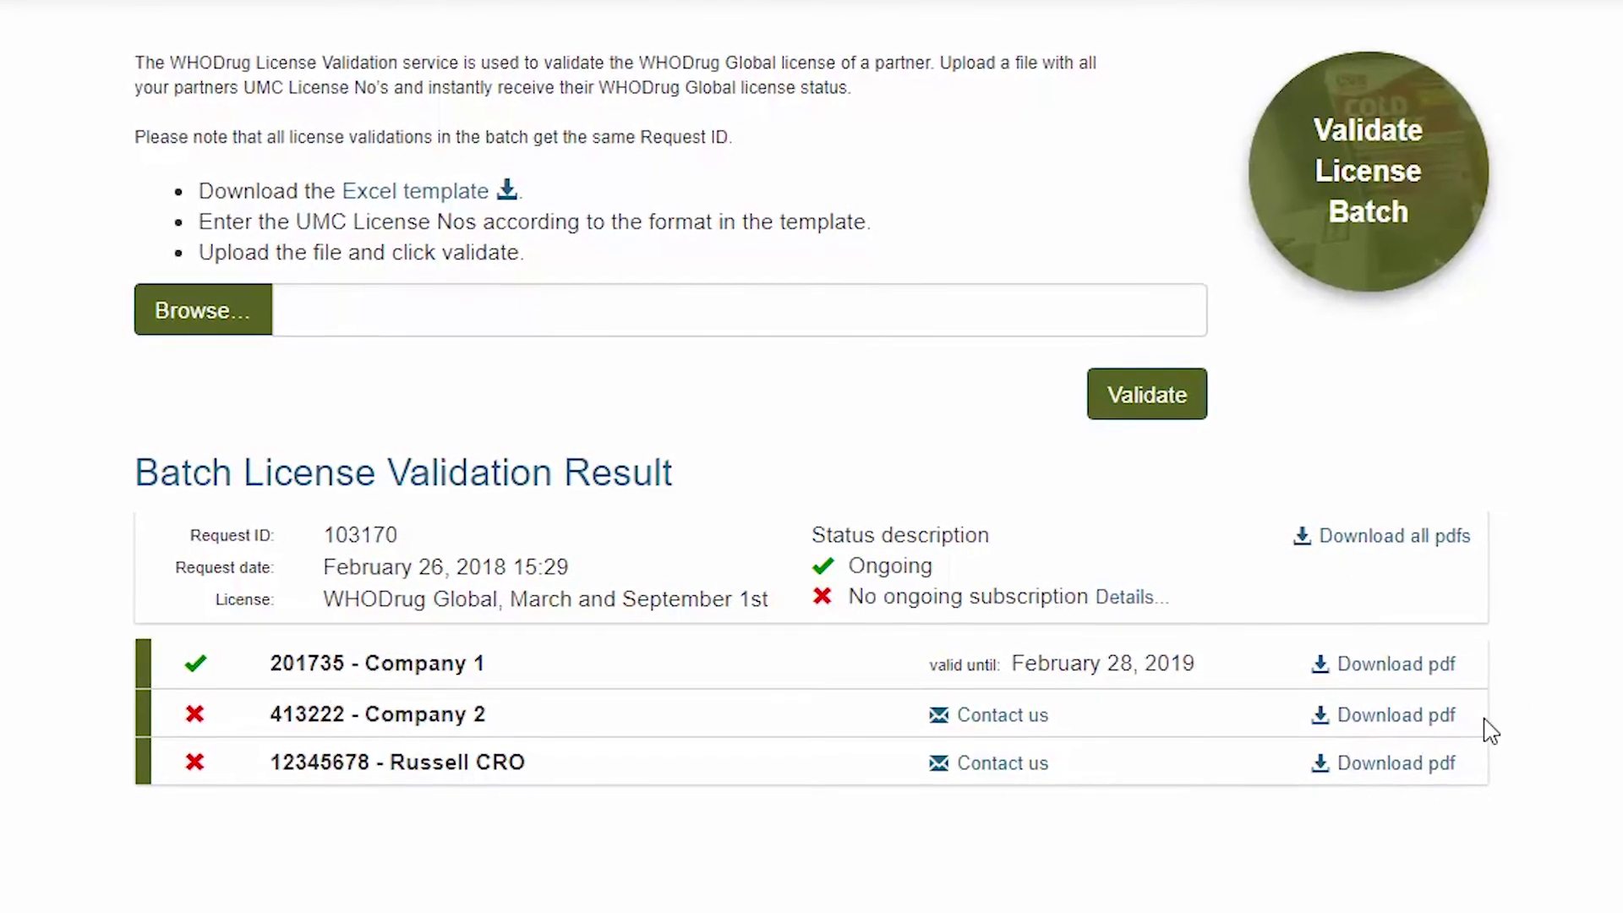
click(1488, 548)
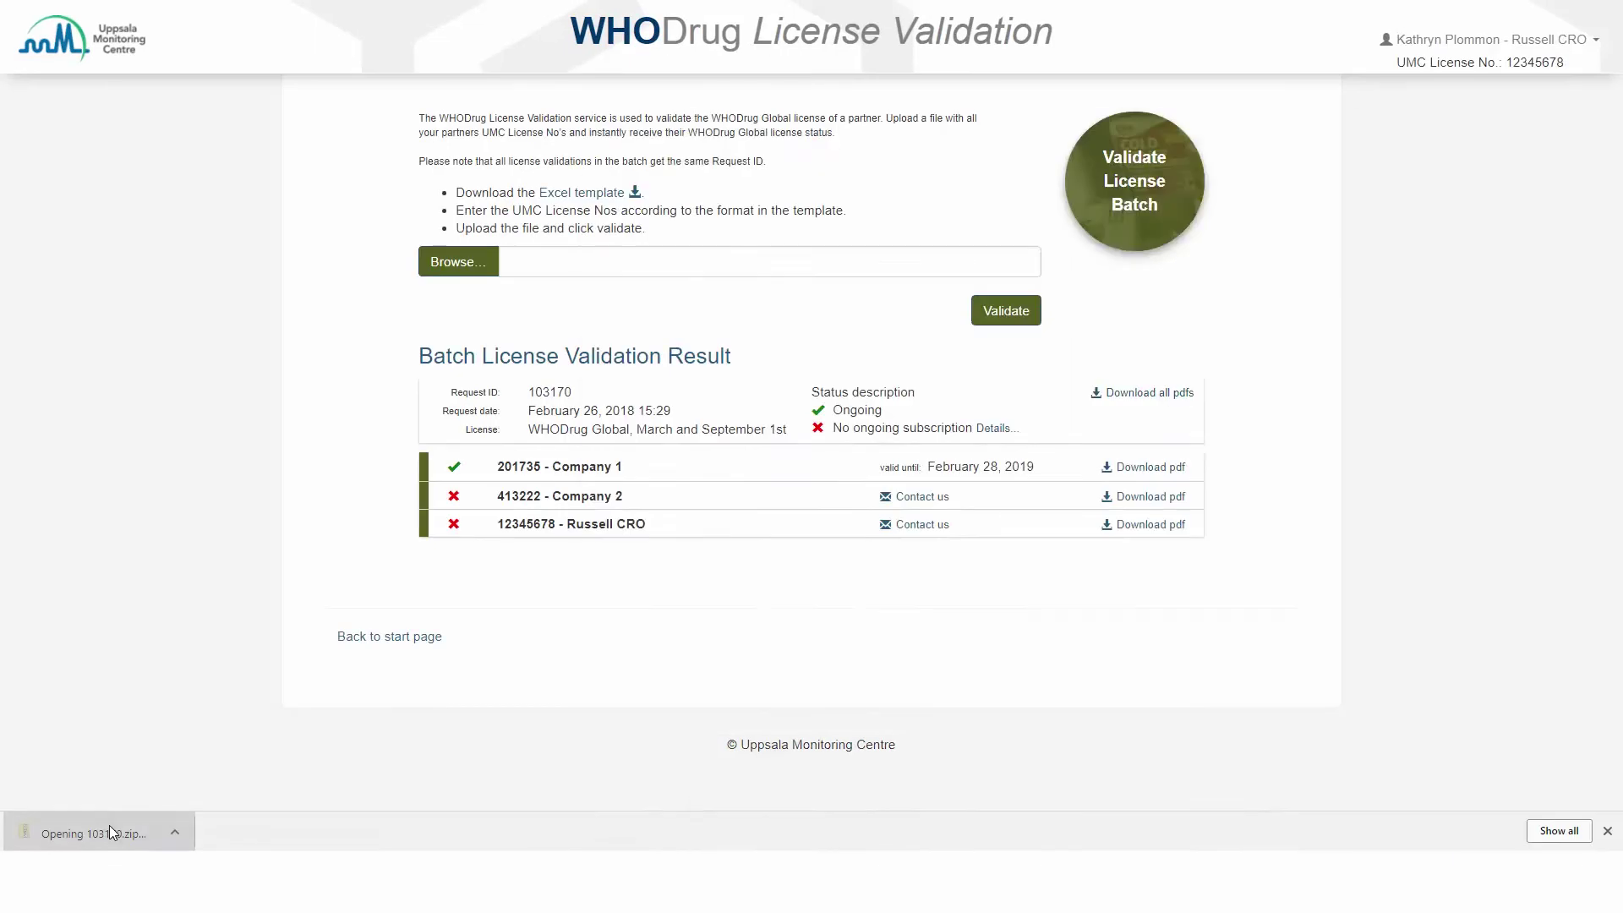
Step: Open 103170.zip to view its three result PDFs, then close the window
click(916, 298)
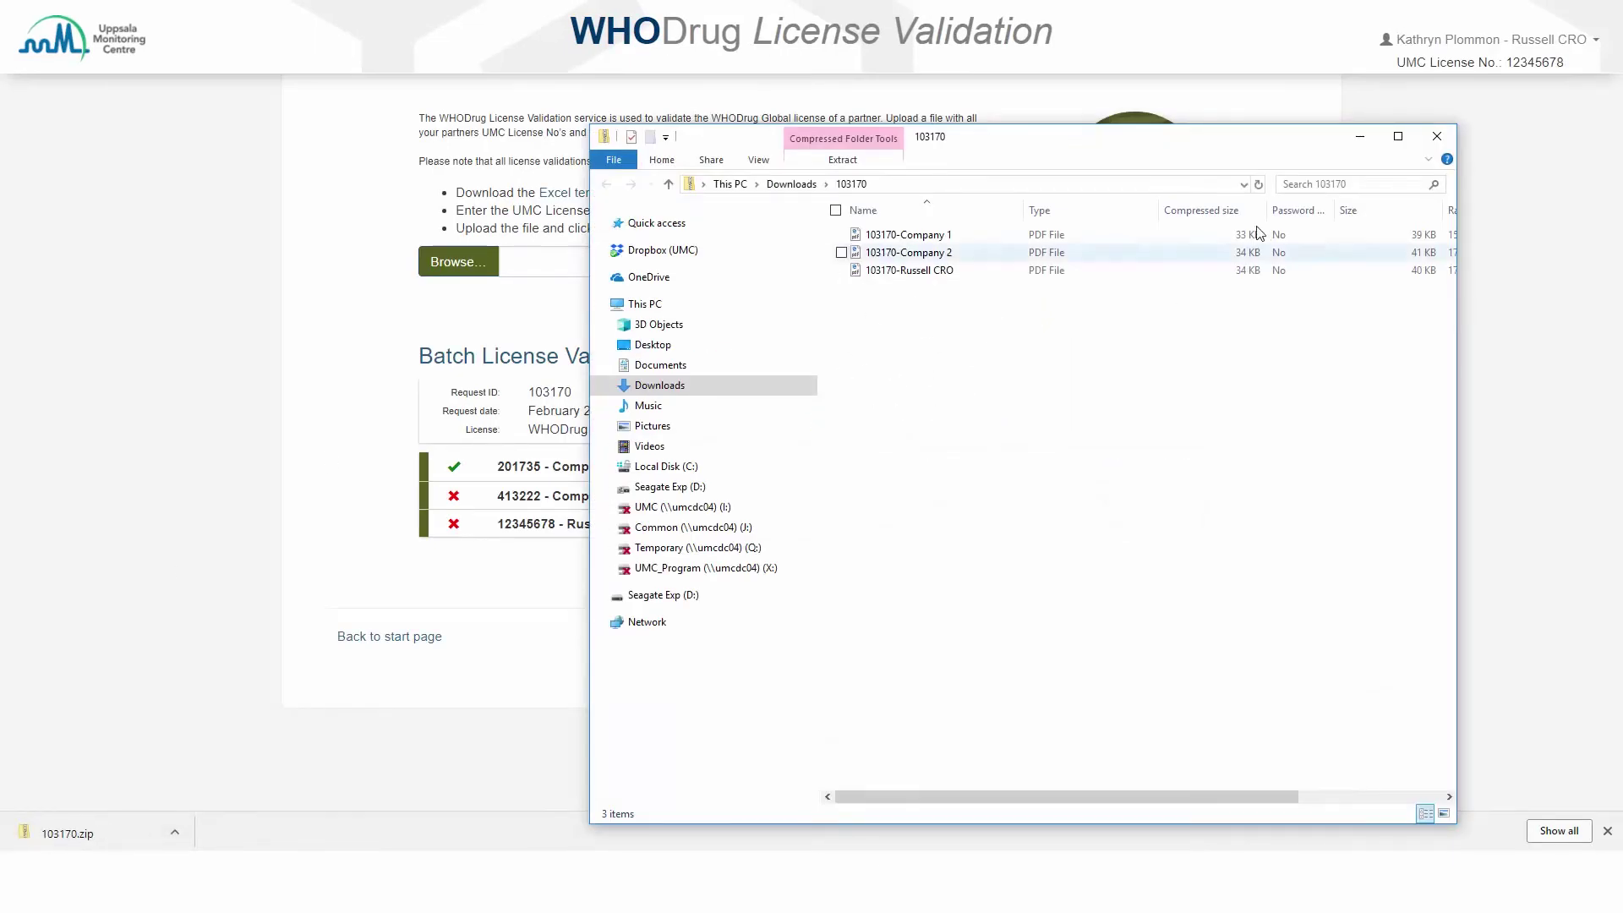
click(1437, 137)
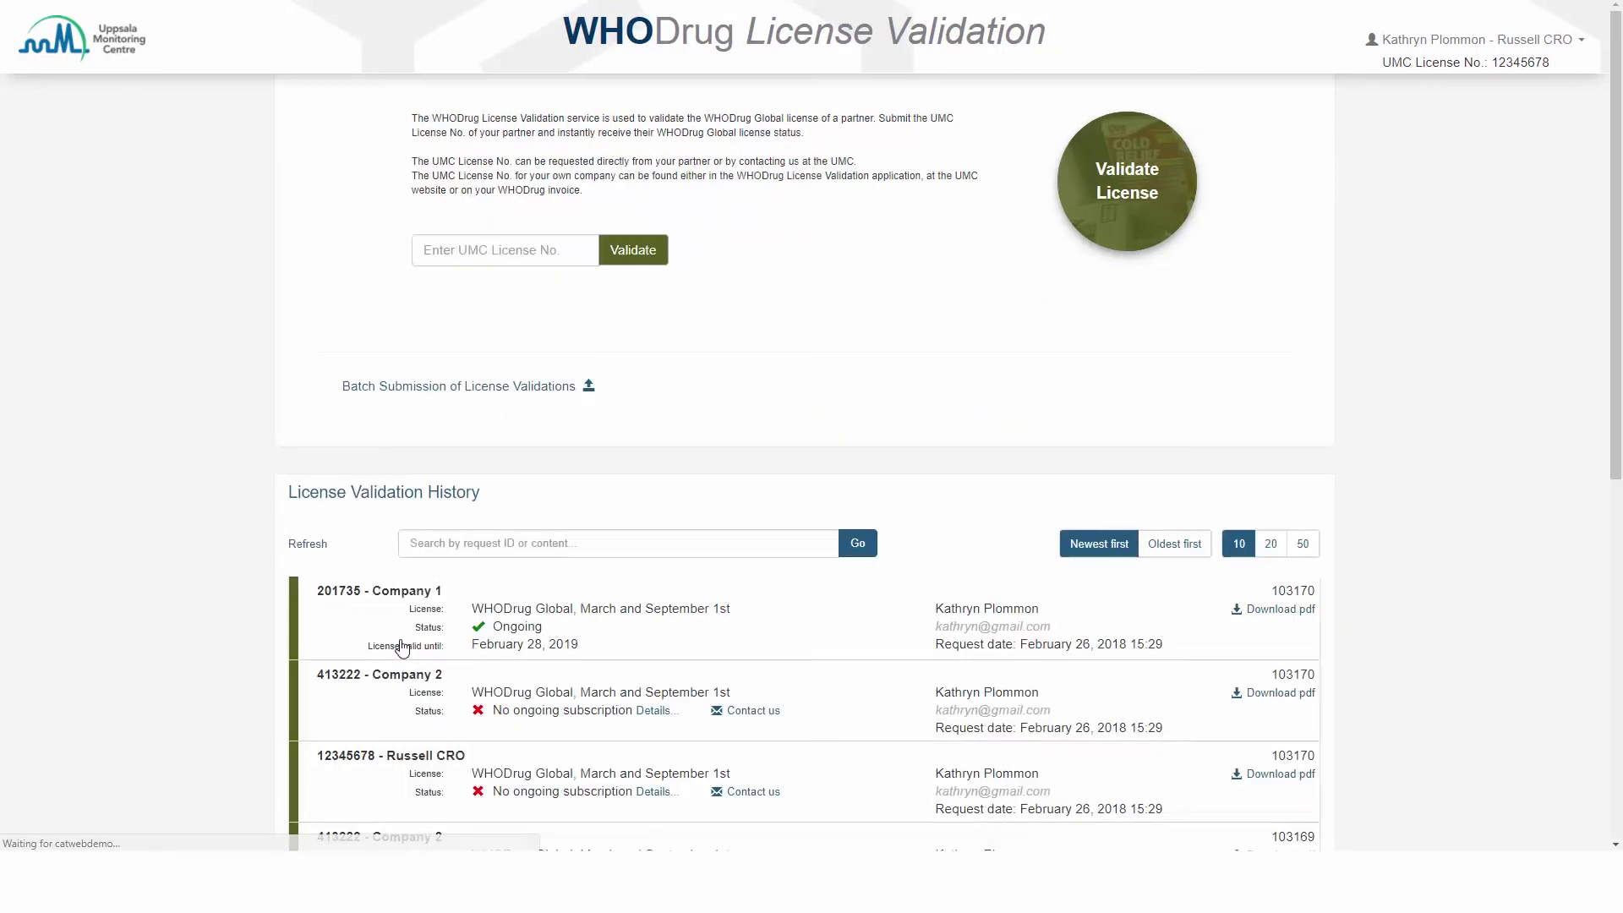
Step: Scroll the validation history entries, then open the account menu's About WHODrug License Validation entry
scroll(717, 594, down, 1)
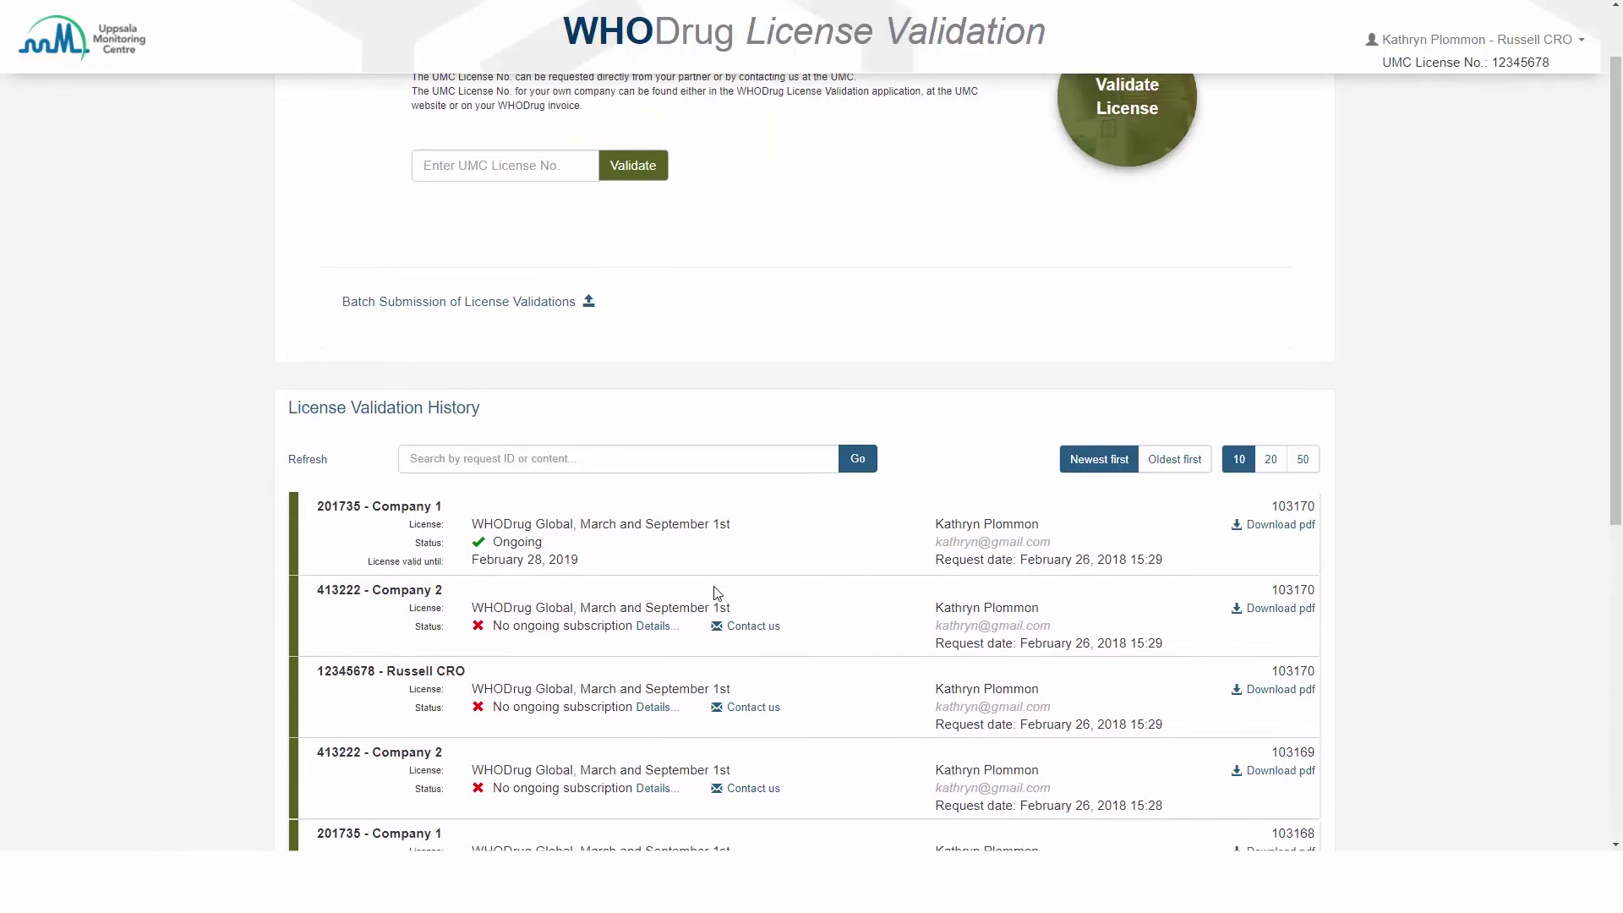
scroll(717, 593, down, 1)
click(527, 335)
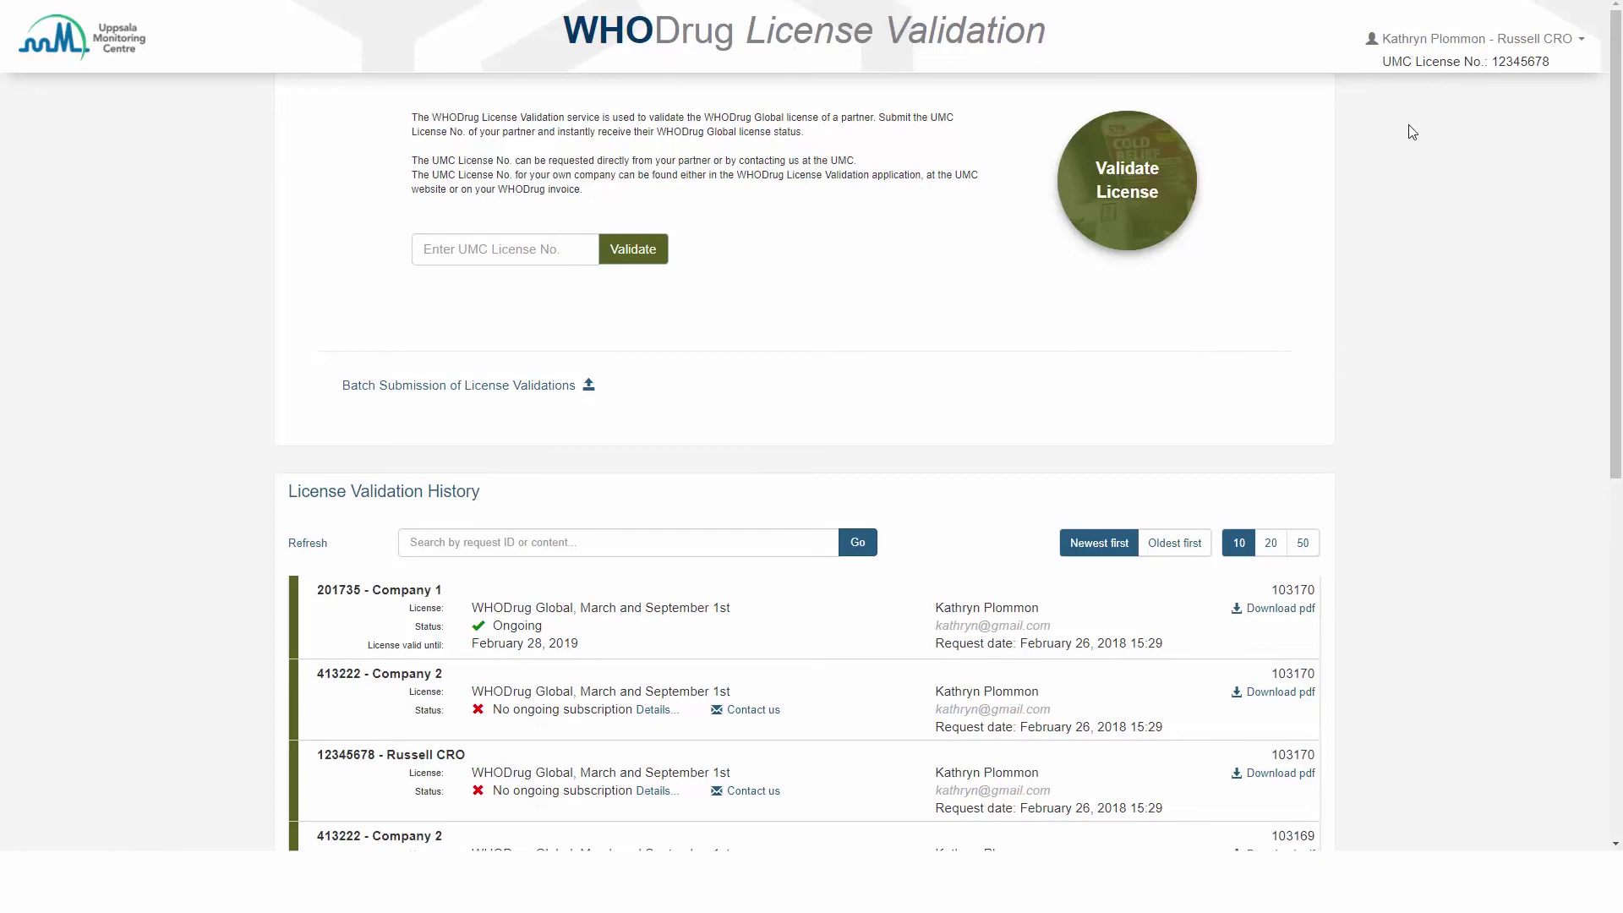
click(1582, 44)
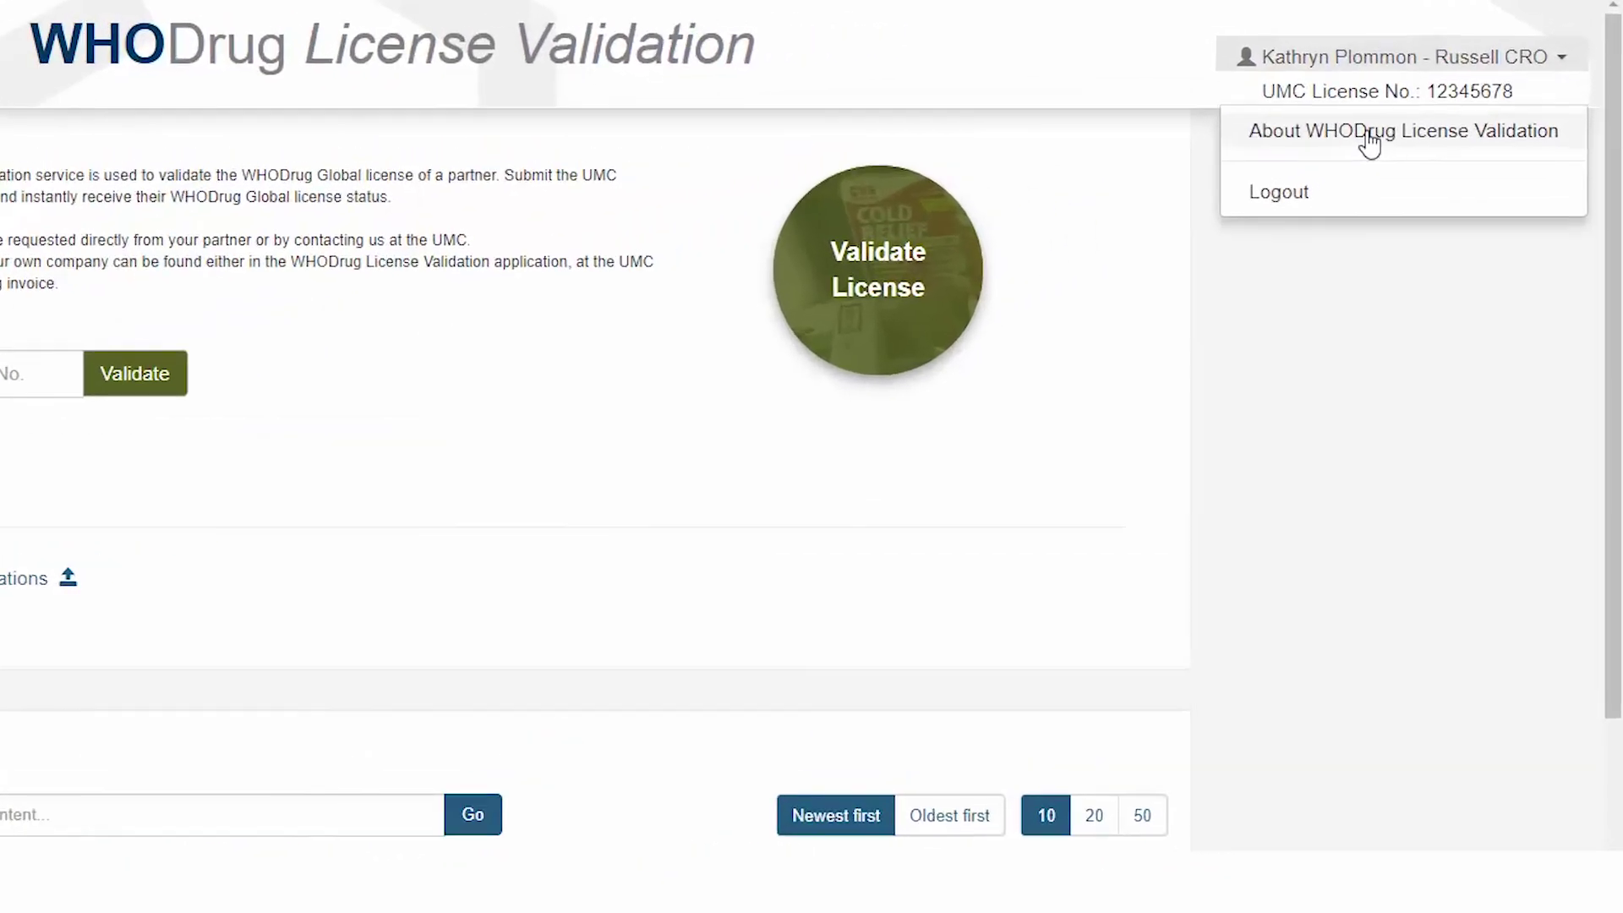
click(1245, 200)
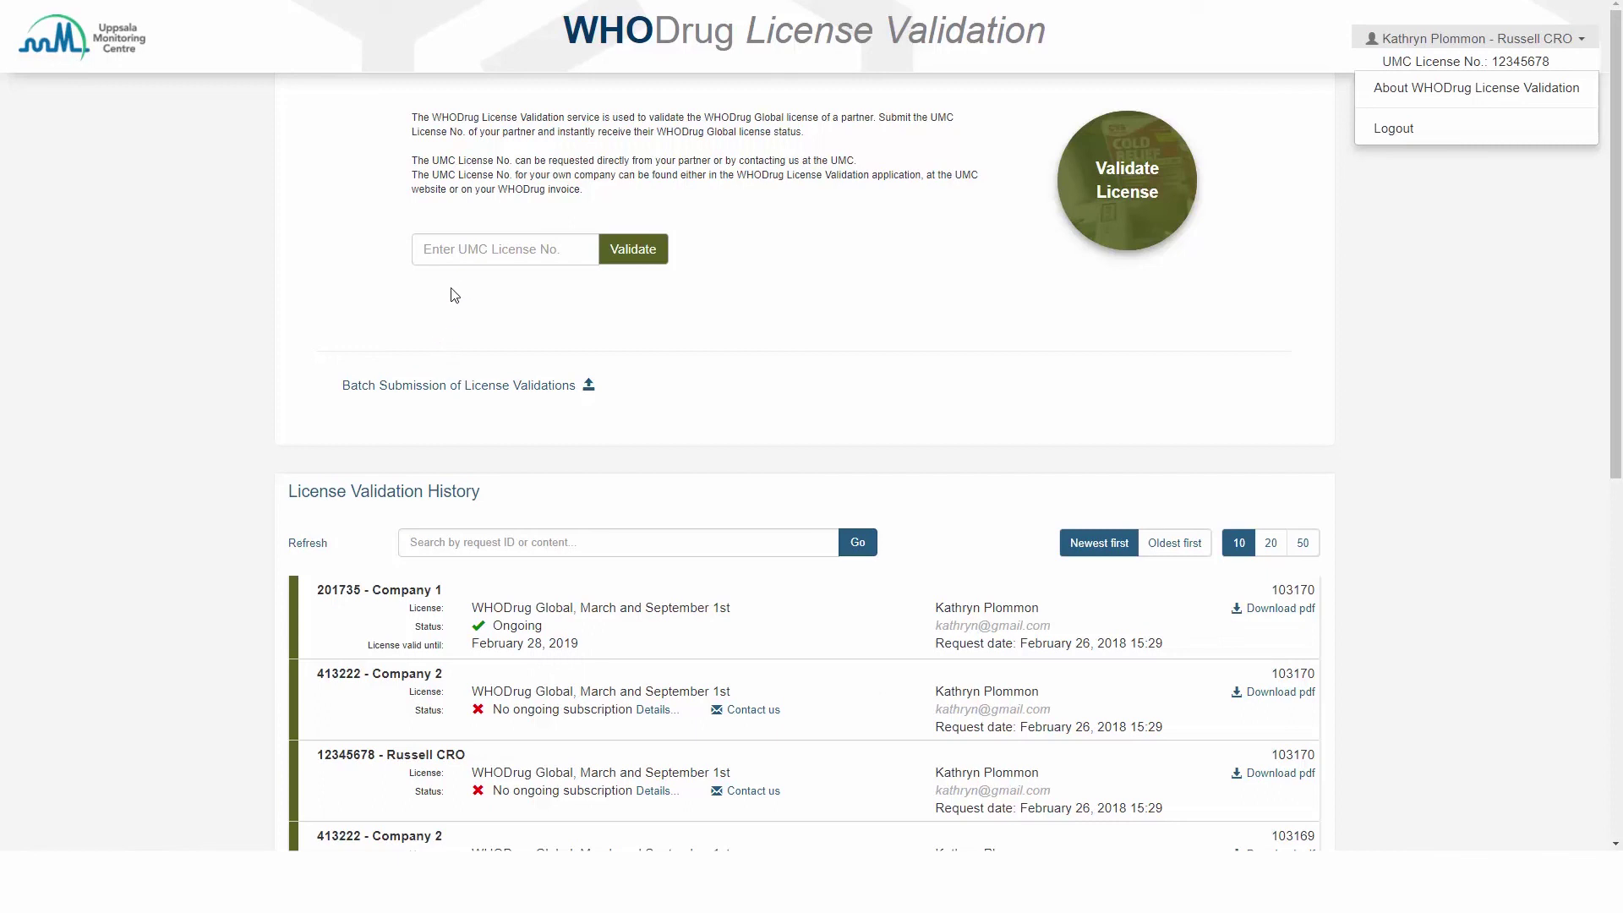
click(462, 254)
text(413222)
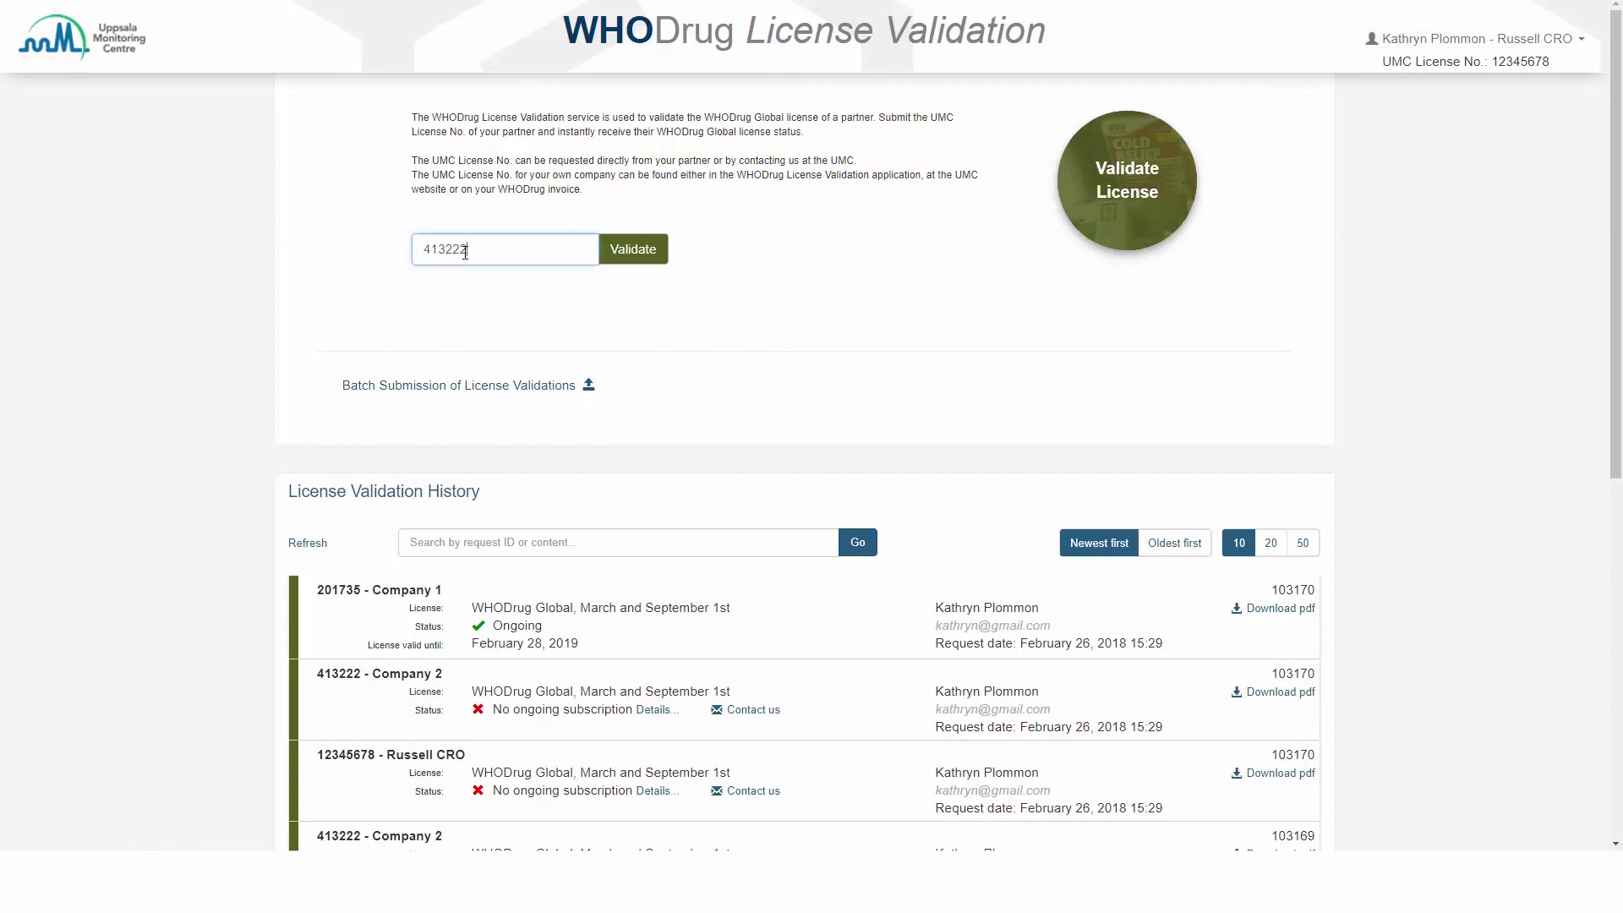
click(619, 253)
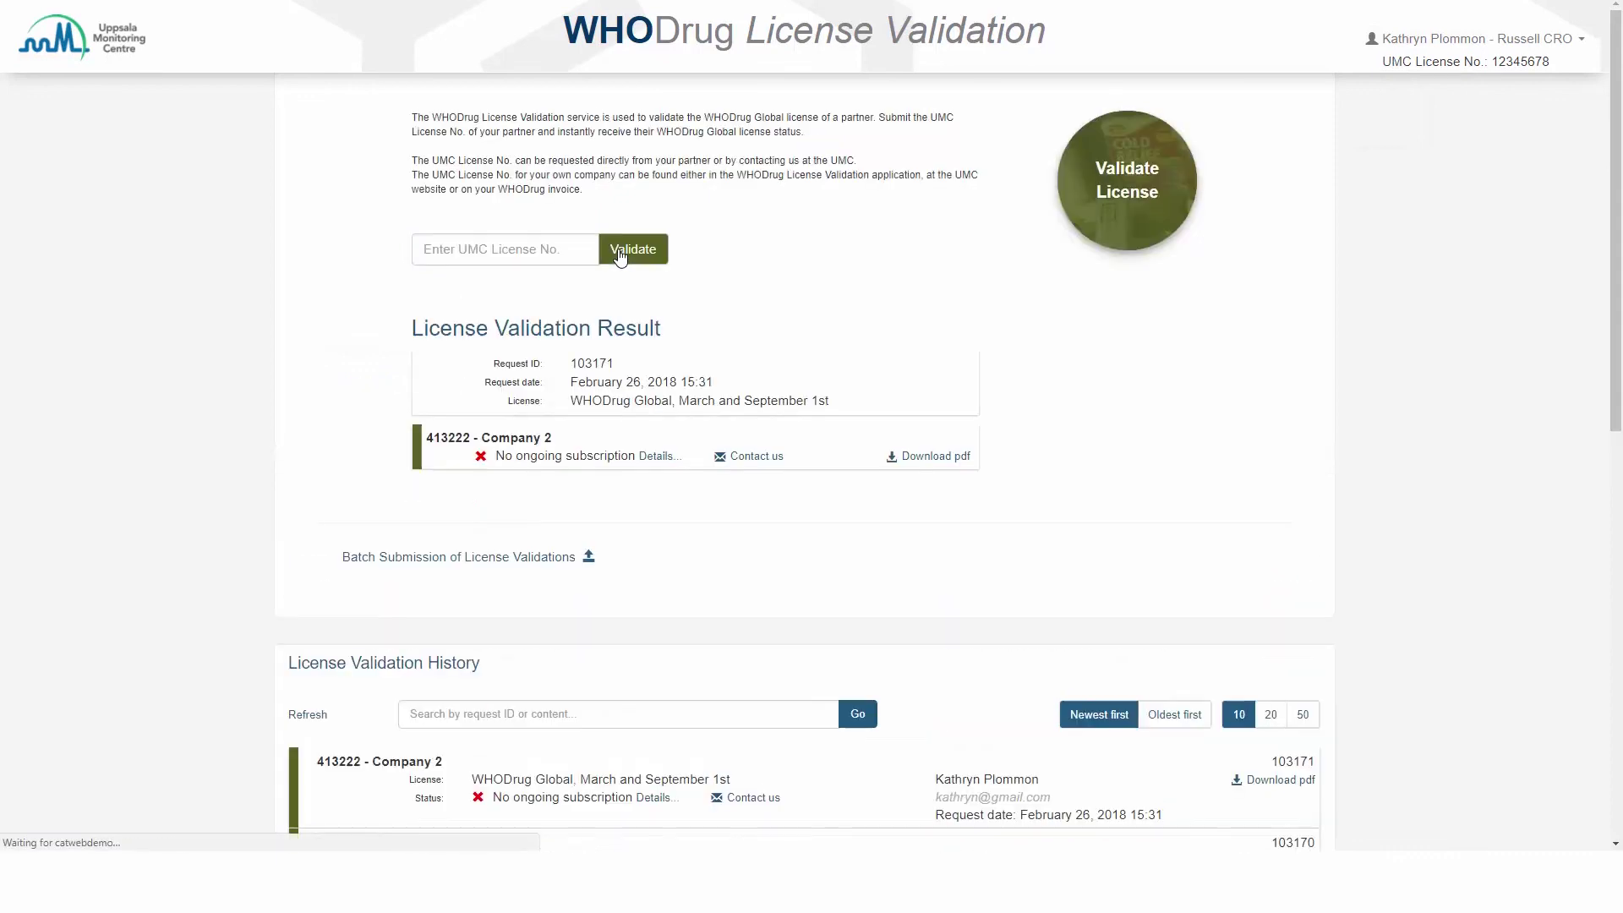
click(742, 470)
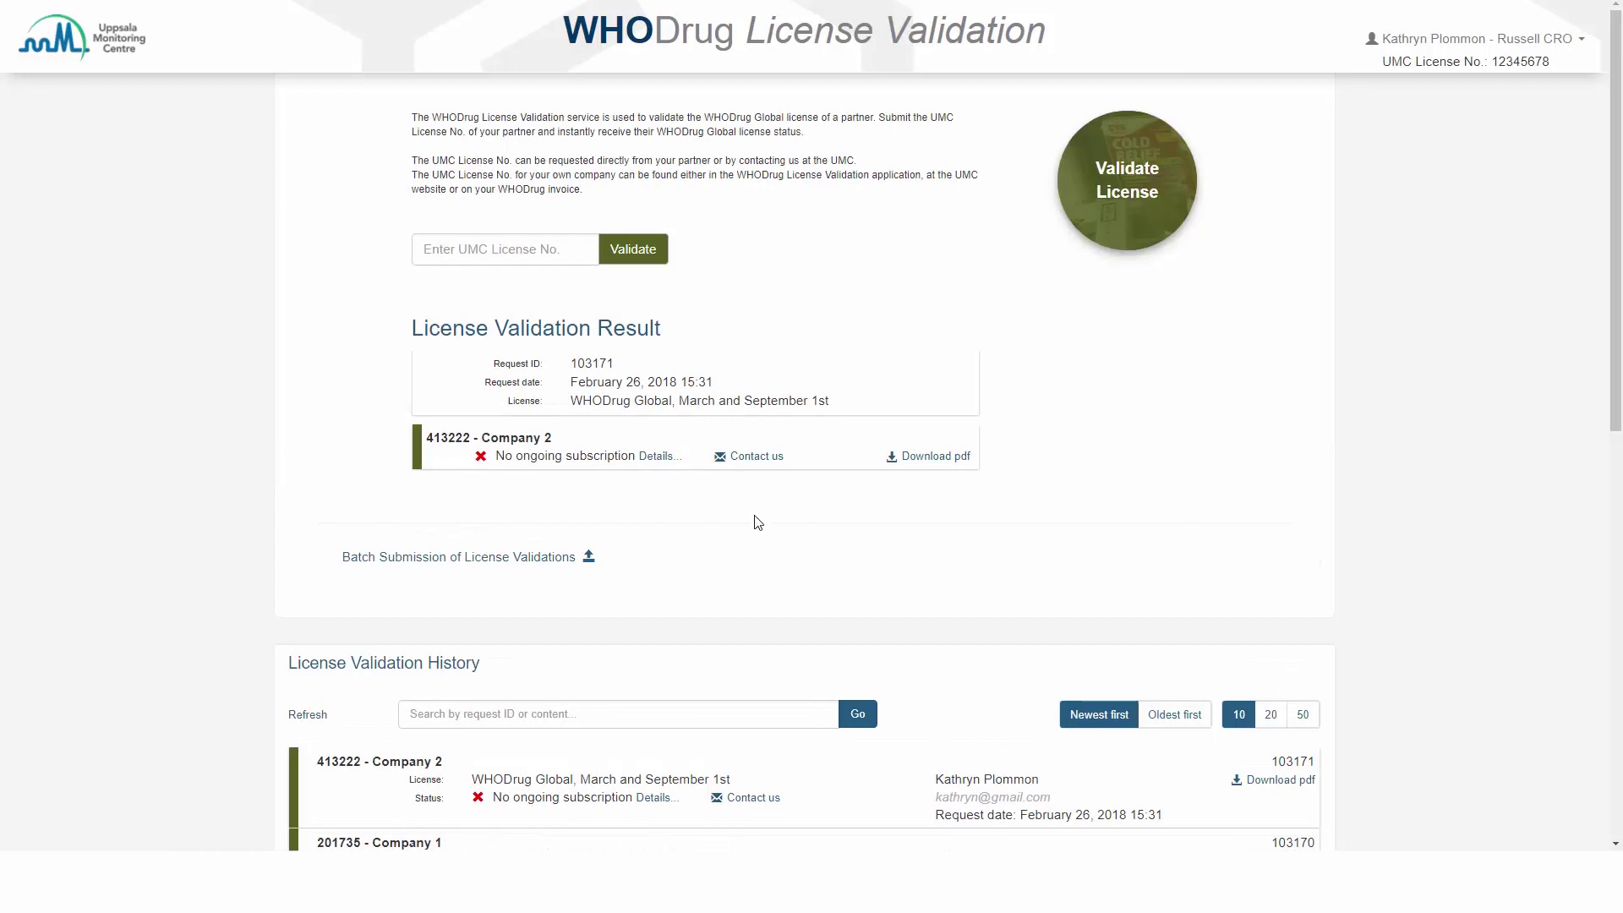